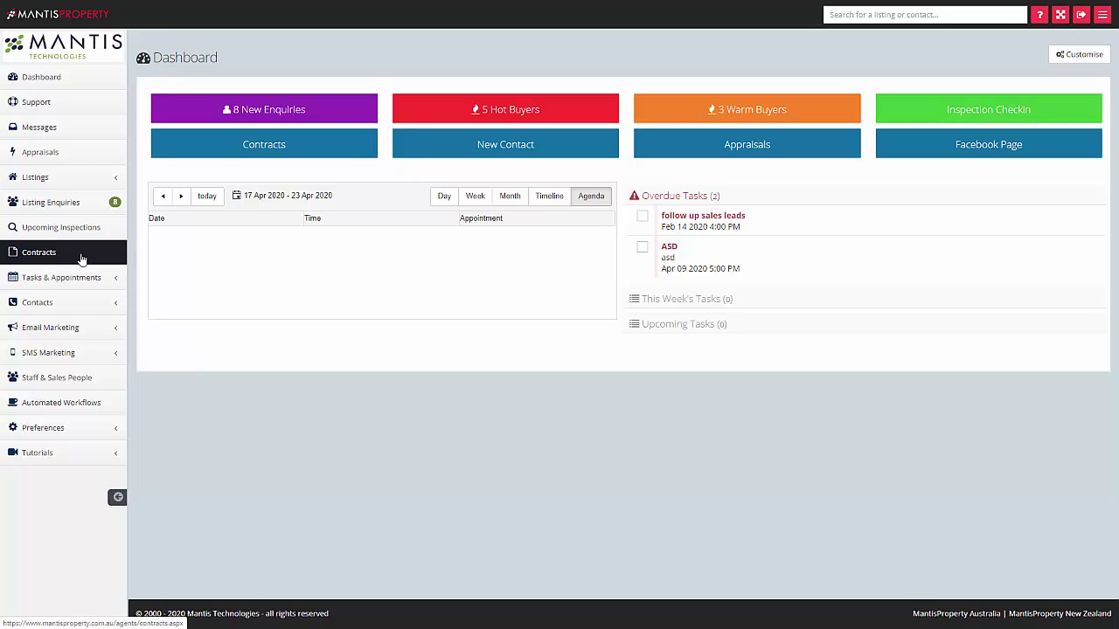
# - Go to the Contracts list and start a new blank contract
pyautogui.click(81, 259)
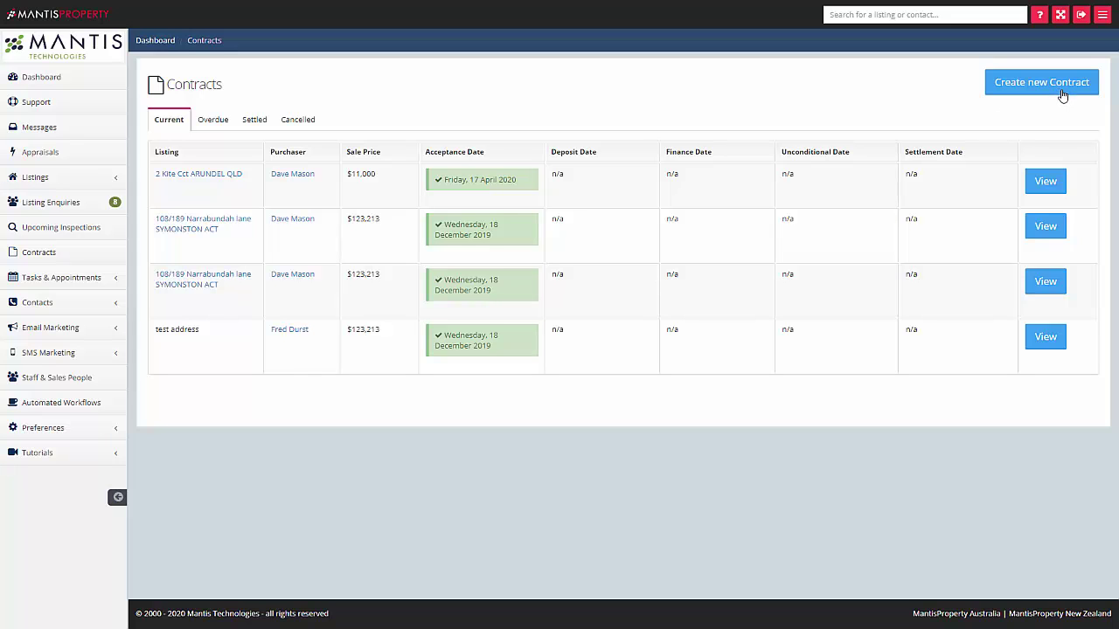
pyautogui.click(1060, 91)
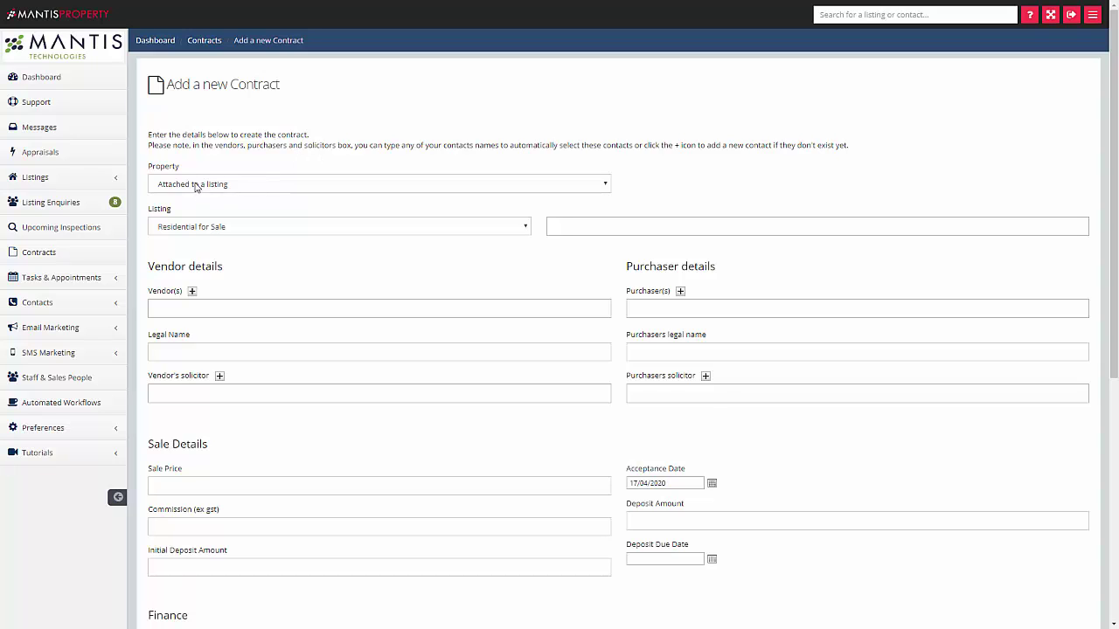
pyautogui.click(196, 185)
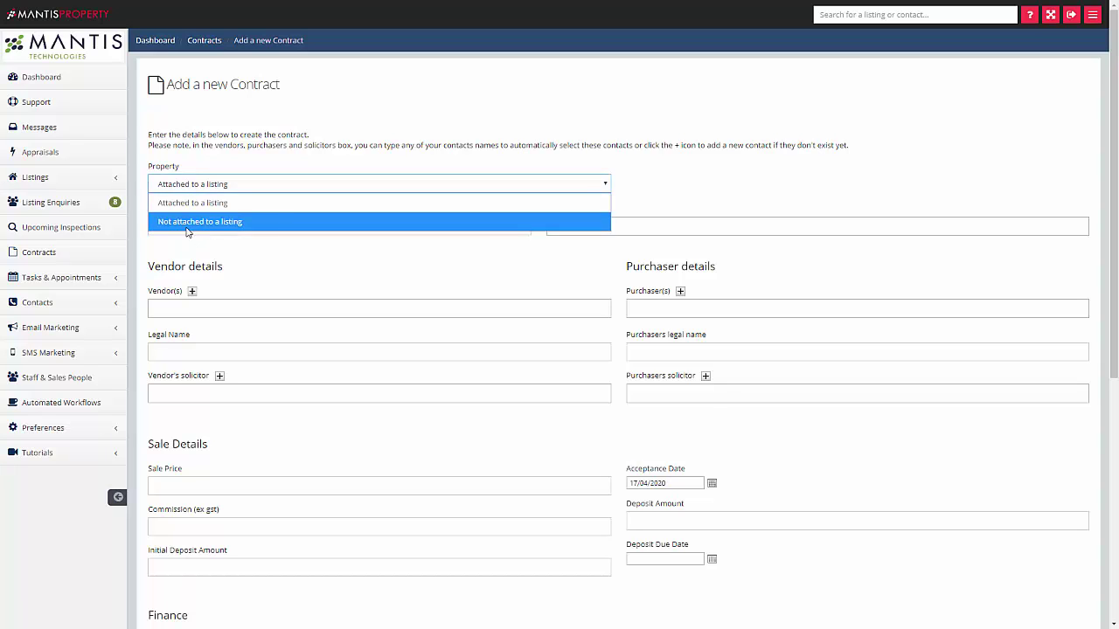
pyautogui.click(186, 223)
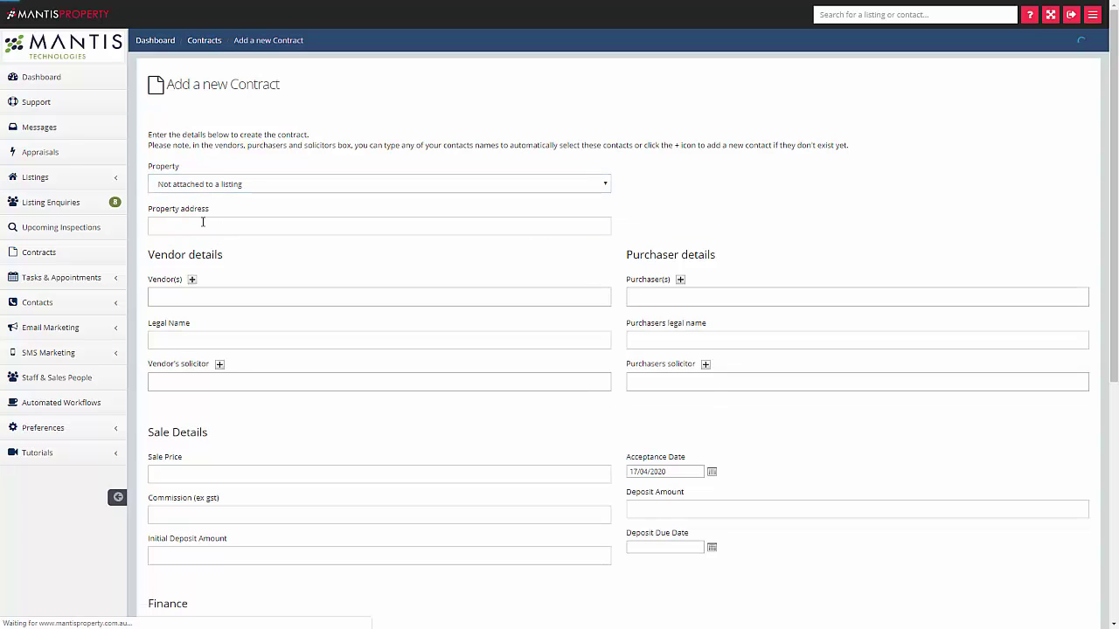
pyautogui.click(218, 226)
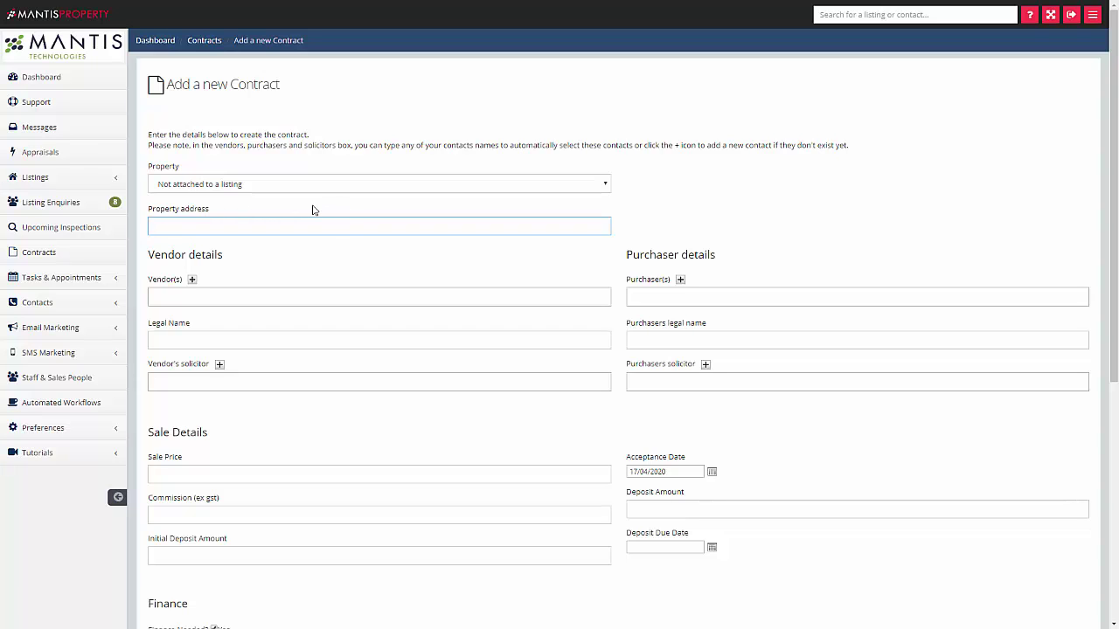
pyautogui.click(253, 187)
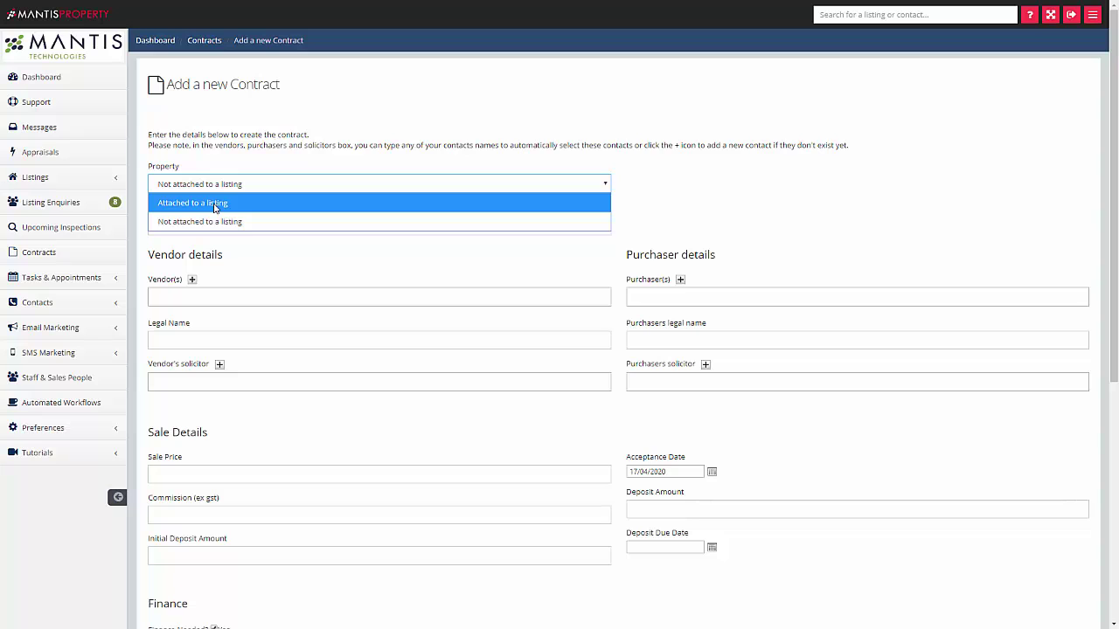
pyautogui.click(214, 203)
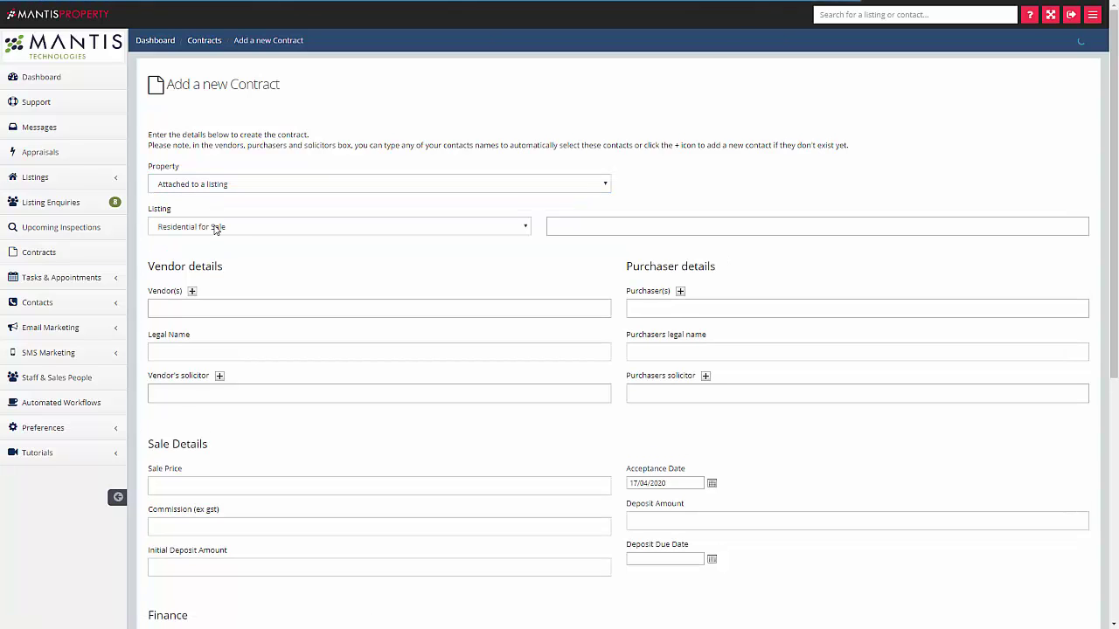
pyautogui.click(215, 228)
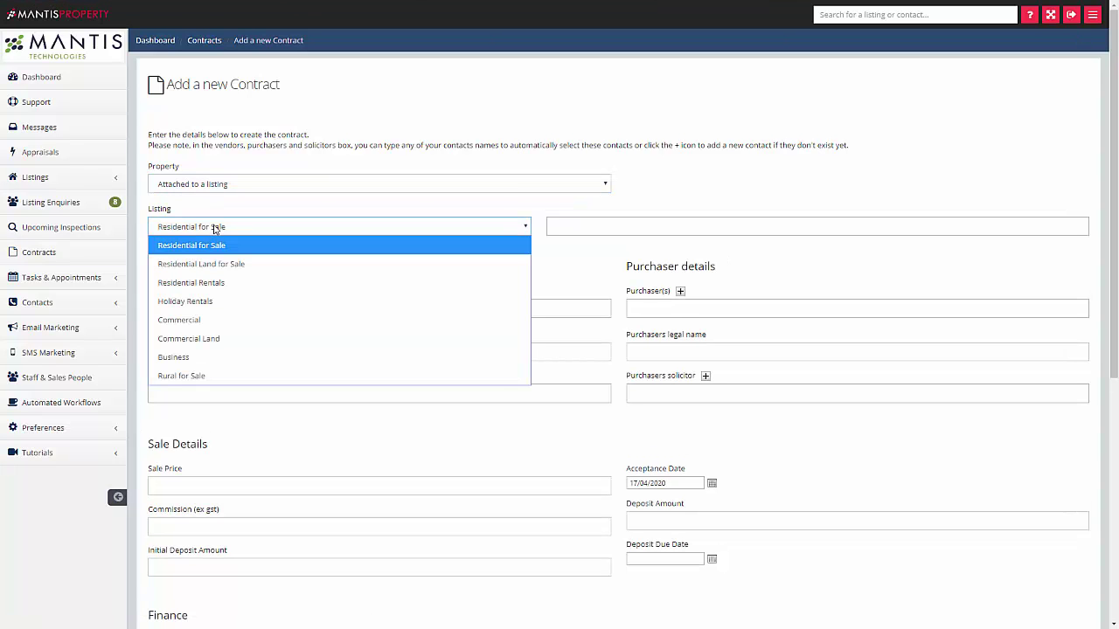
pyautogui.click(241, 245)
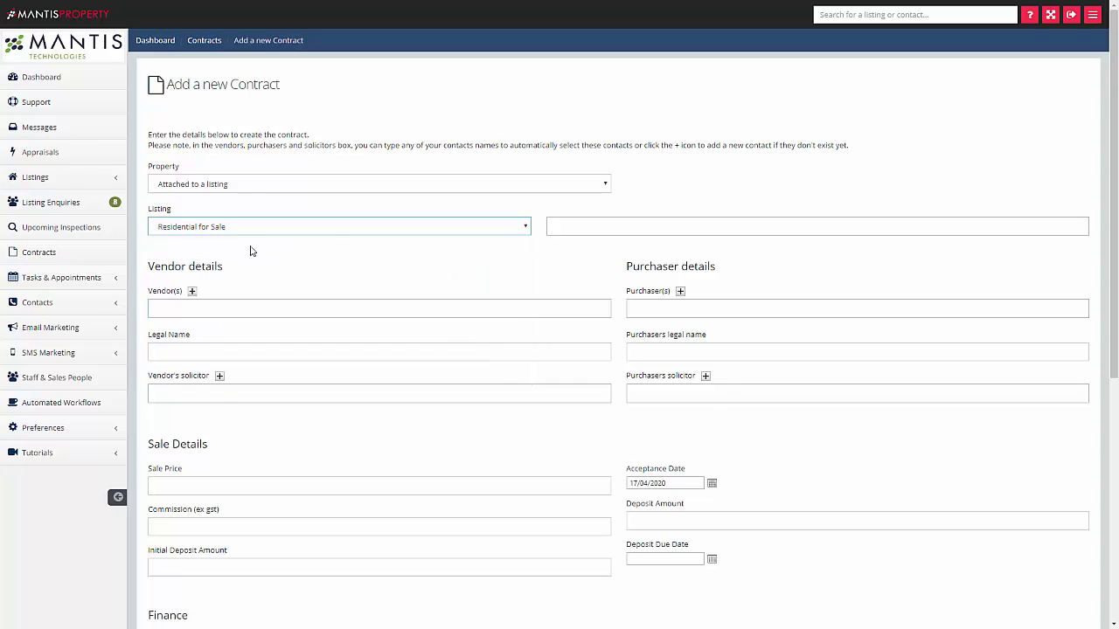
pyautogui.click(575, 228)
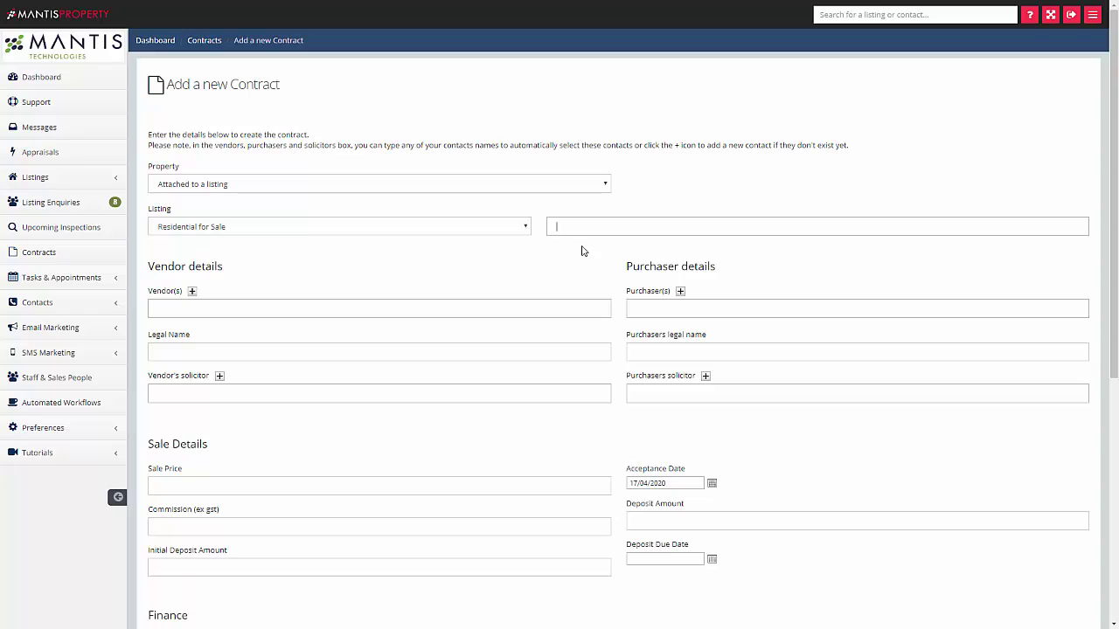
pyautogui.write('2 kit')
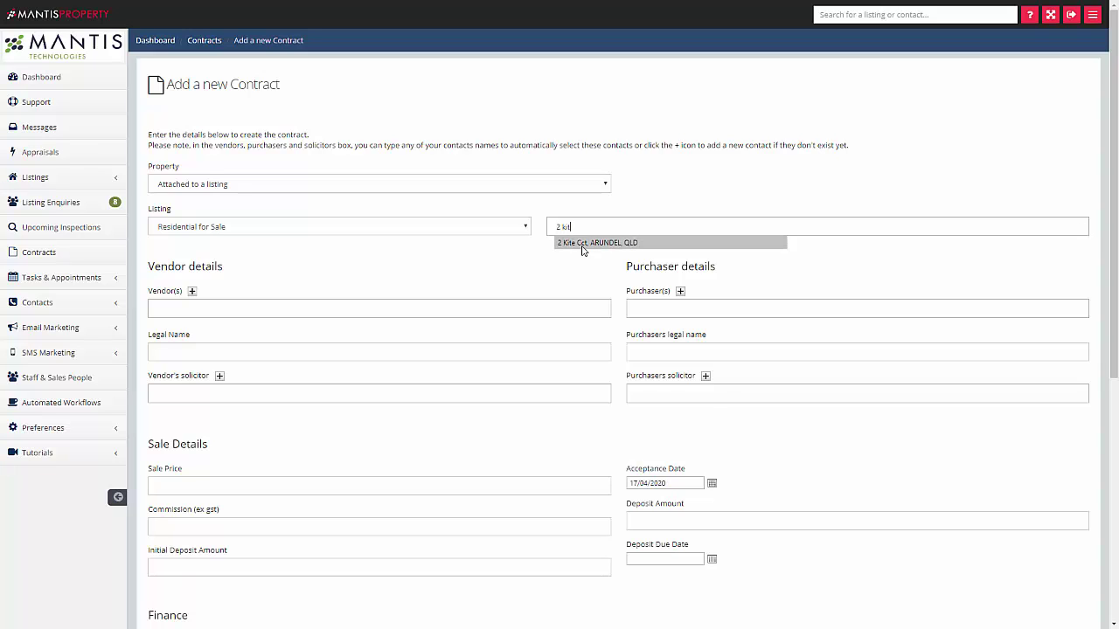
pyautogui.click(582, 244)
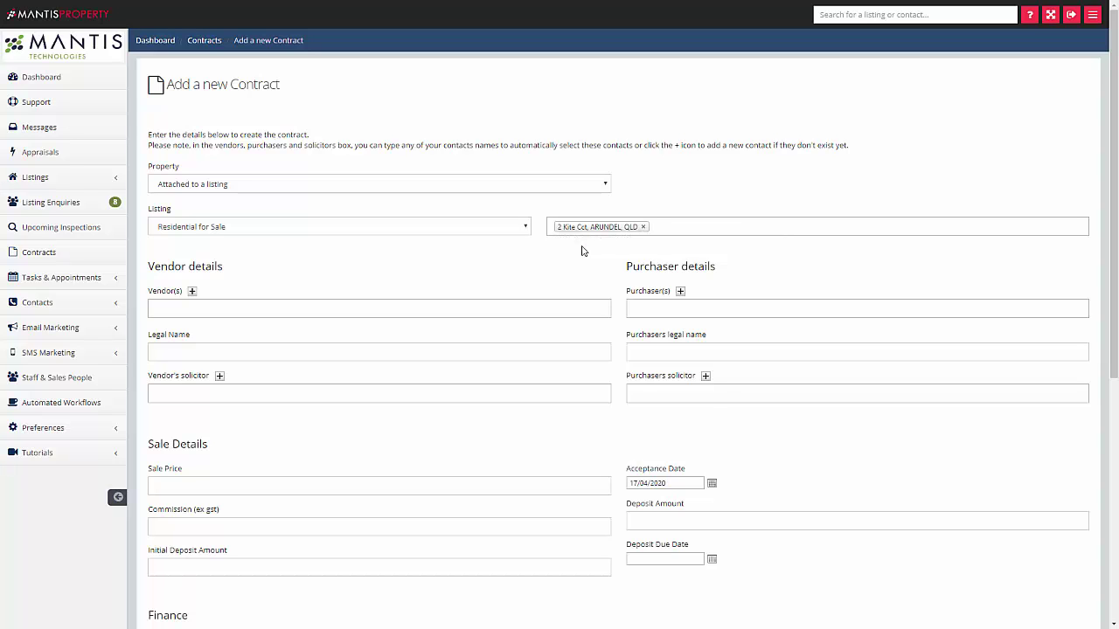
pyautogui.scroll(-3, 361, 183)
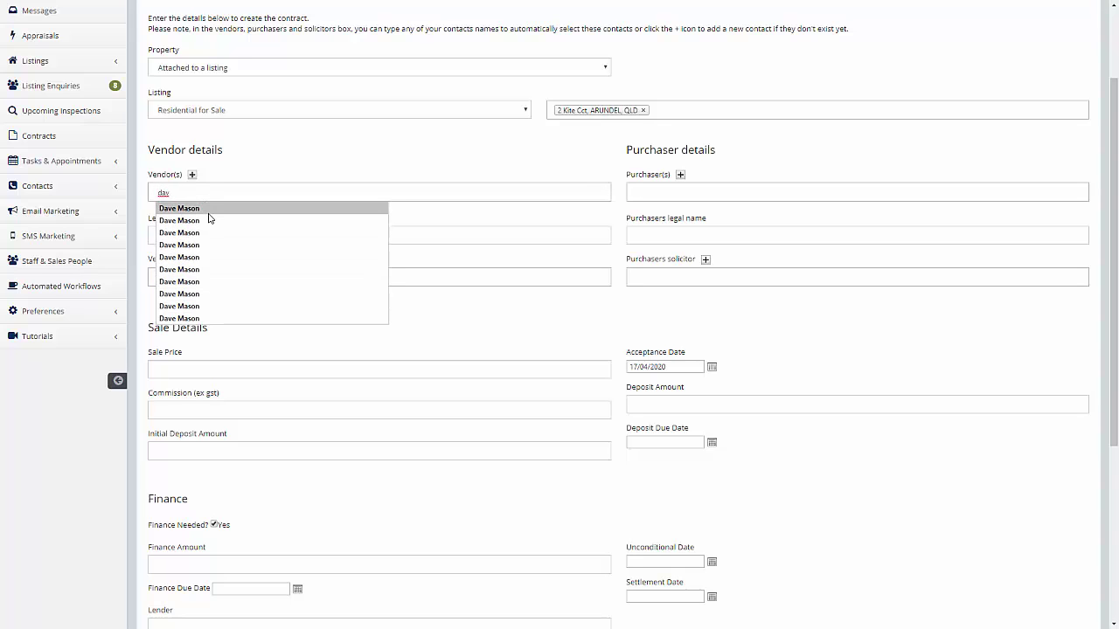
# - Choose the existing contact as vendor, dismiss the Add new contact form, and begin the purchaser entry
pyautogui.click(210, 214)
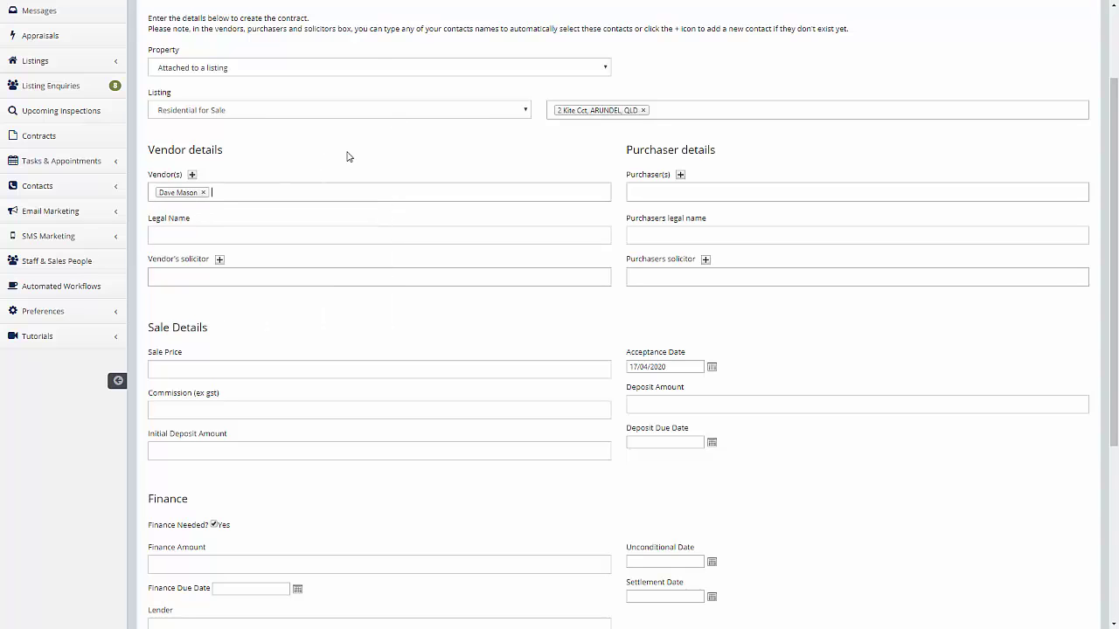
pyautogui.click(193, 176)
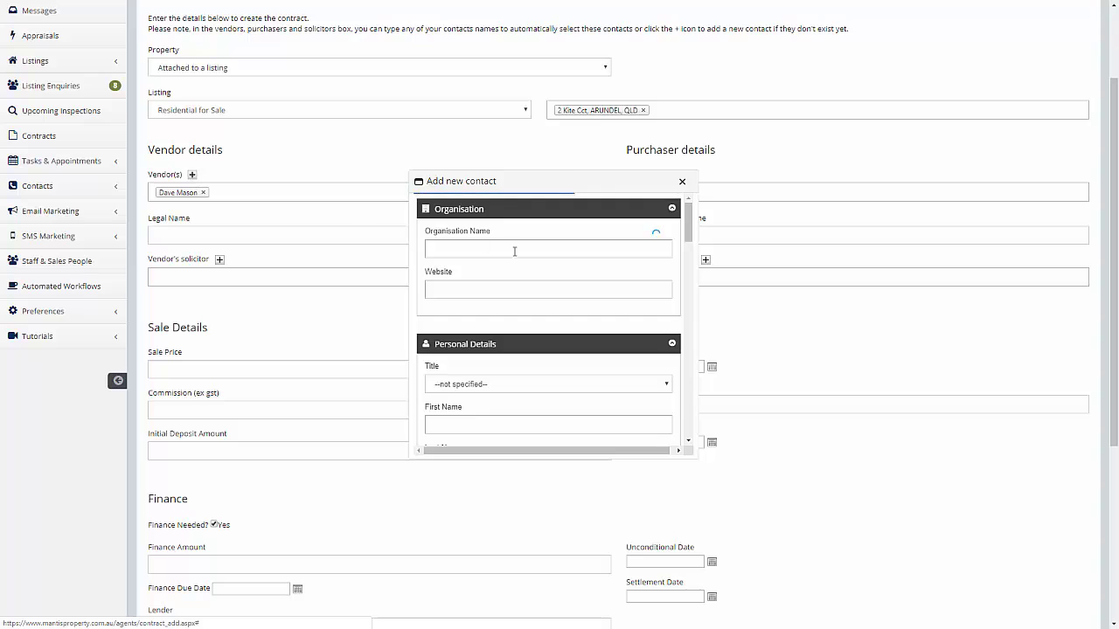
pyautogui.scroll(-5, 612, 310)
pyautogui.scroll(-5, 605, 304)
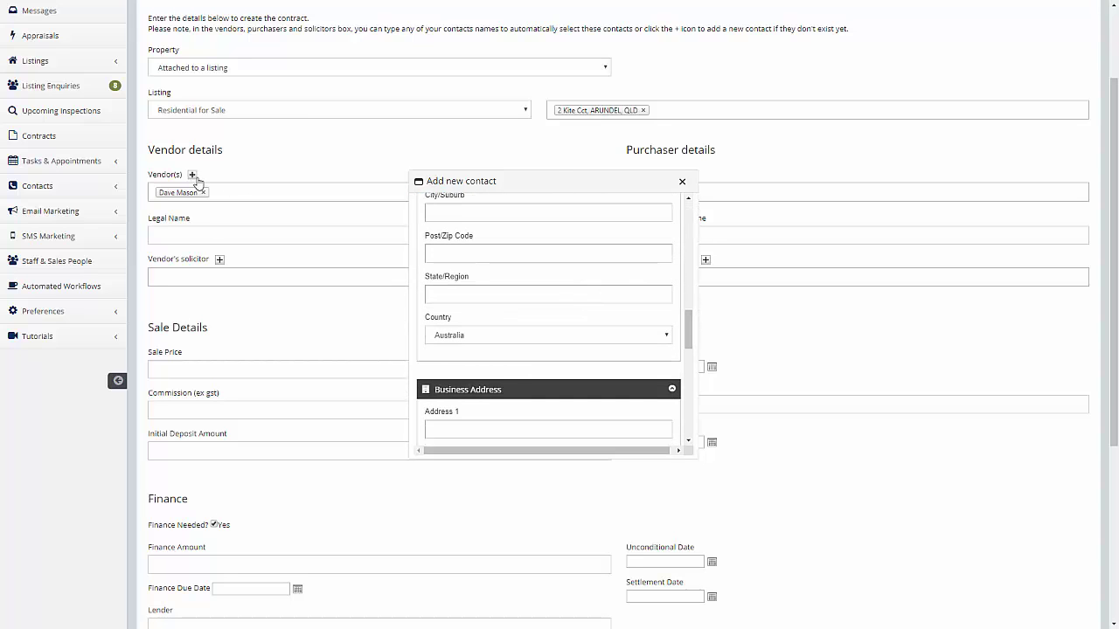
pyautogui.click(682, 183)
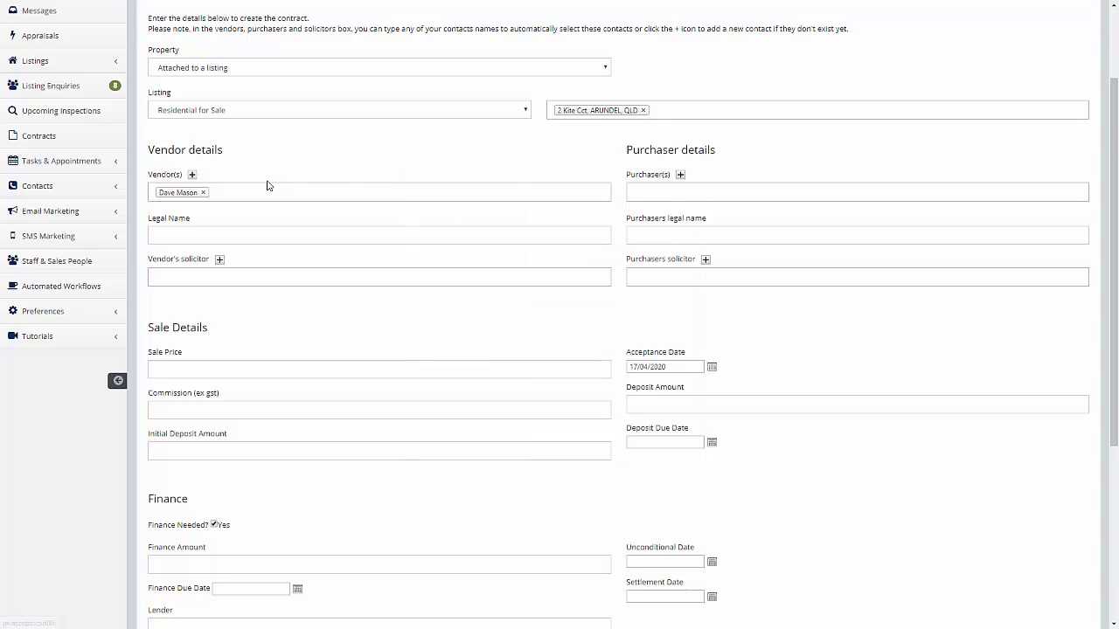
pyautogui.click(634, 194)
# - Set the same contact as purchaser and move through the vendor and purchaser legal name fields
pyautogui.click(644, 210)
pyautogui.click(199, 238)
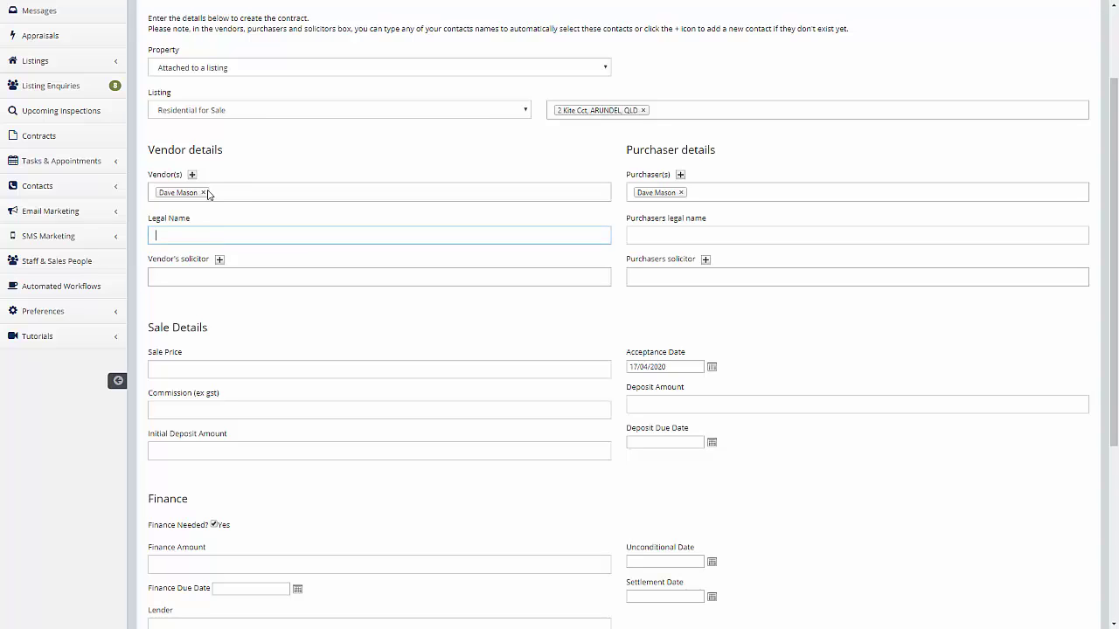
pyautogui.click(654, 234)
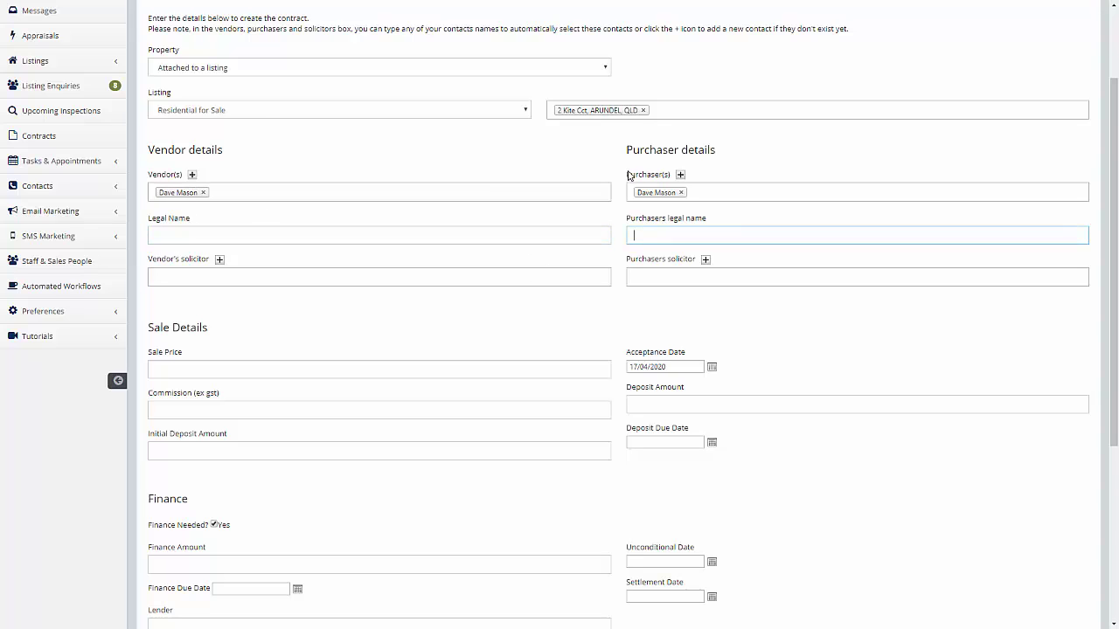
pyautogui.click(157, 277)
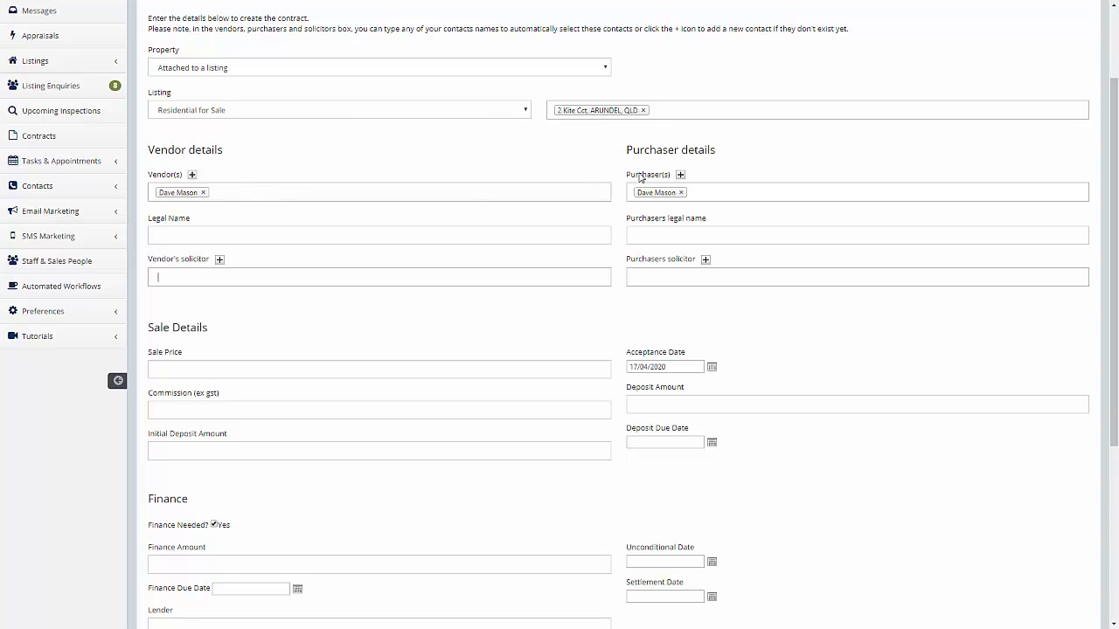
pyautogui.scroll(-2, 442, 307)
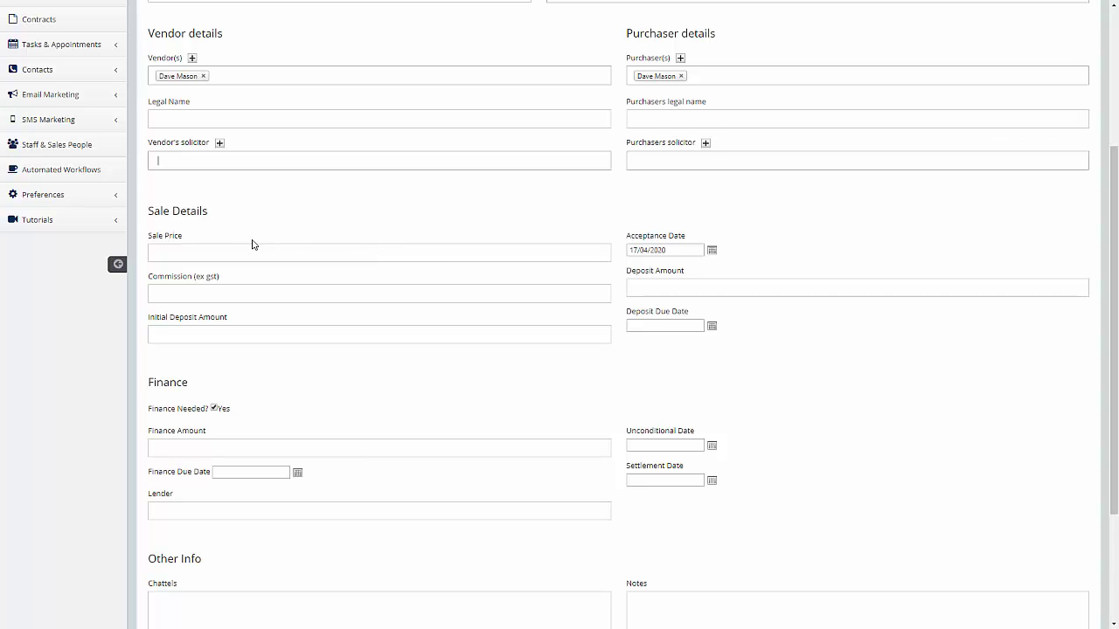
pyautogui.scroll(1, 317, 244)
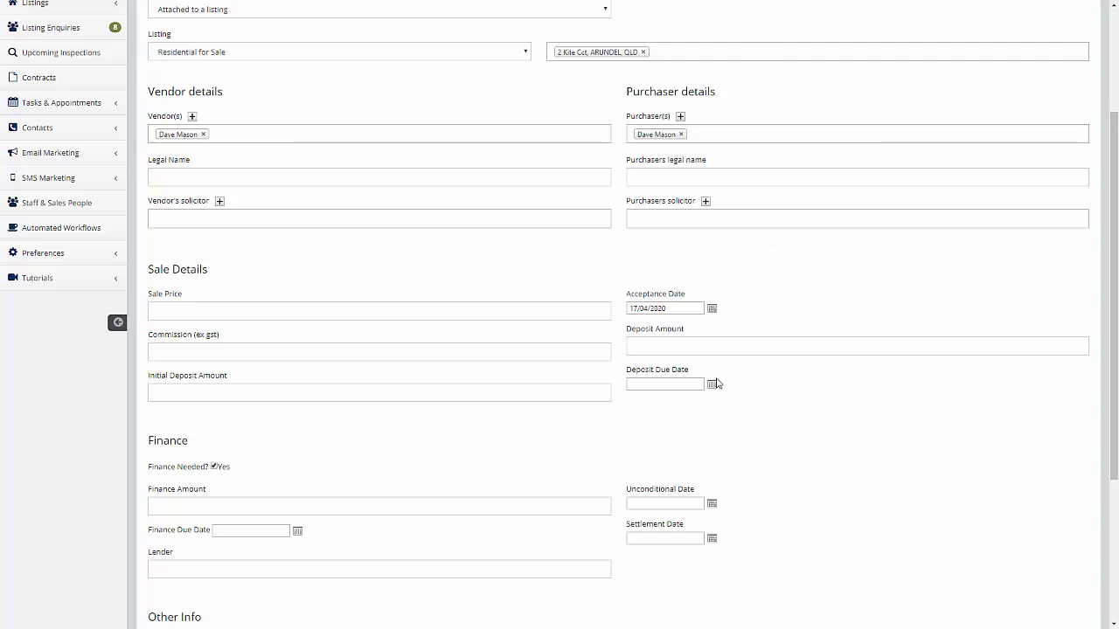
pyautogui.scroll(-2, 714, 382)
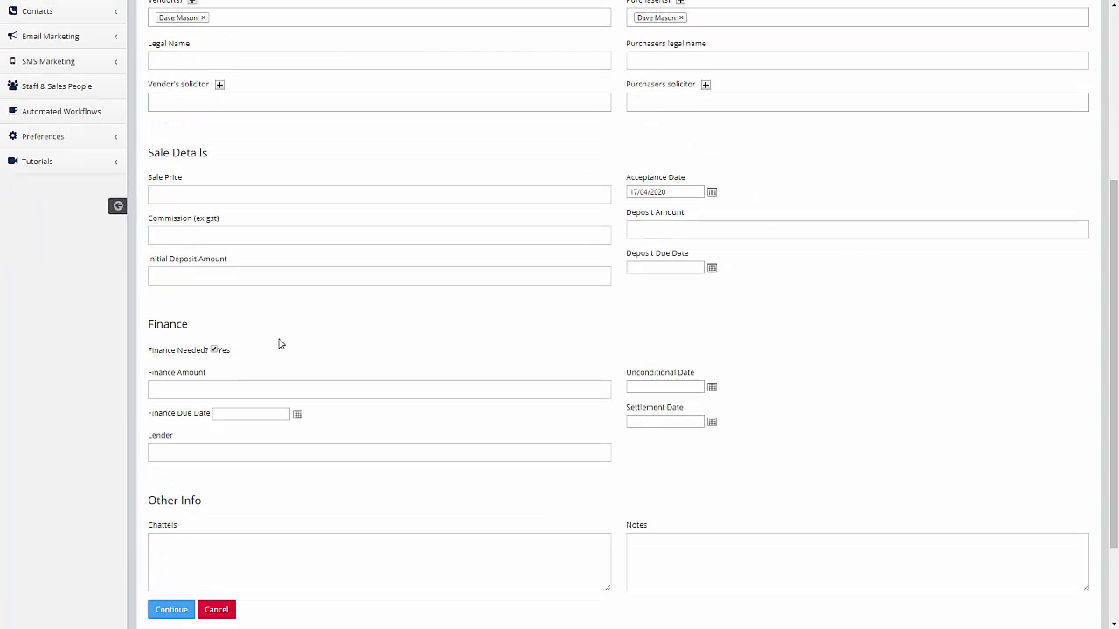
pyautogui.scroll(5, 325, 340)
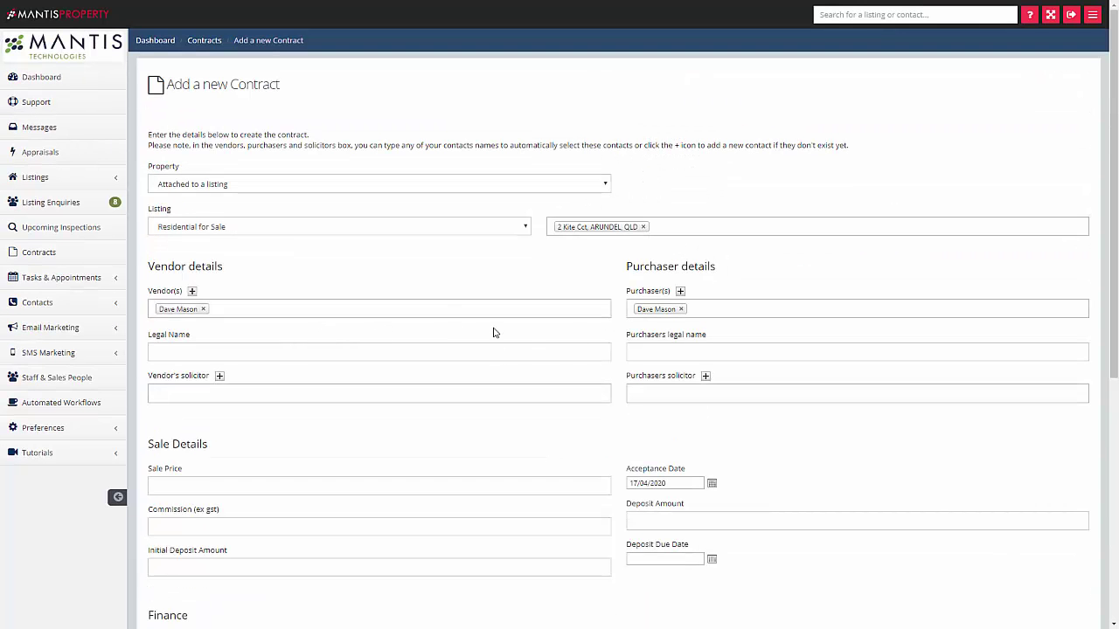
pyautogui.scroll(-3, 493, 332)
# - Enter sale price 11000, deposit amount 60000 and initial deposit amount 1000
pyautogui.click(249, 308)
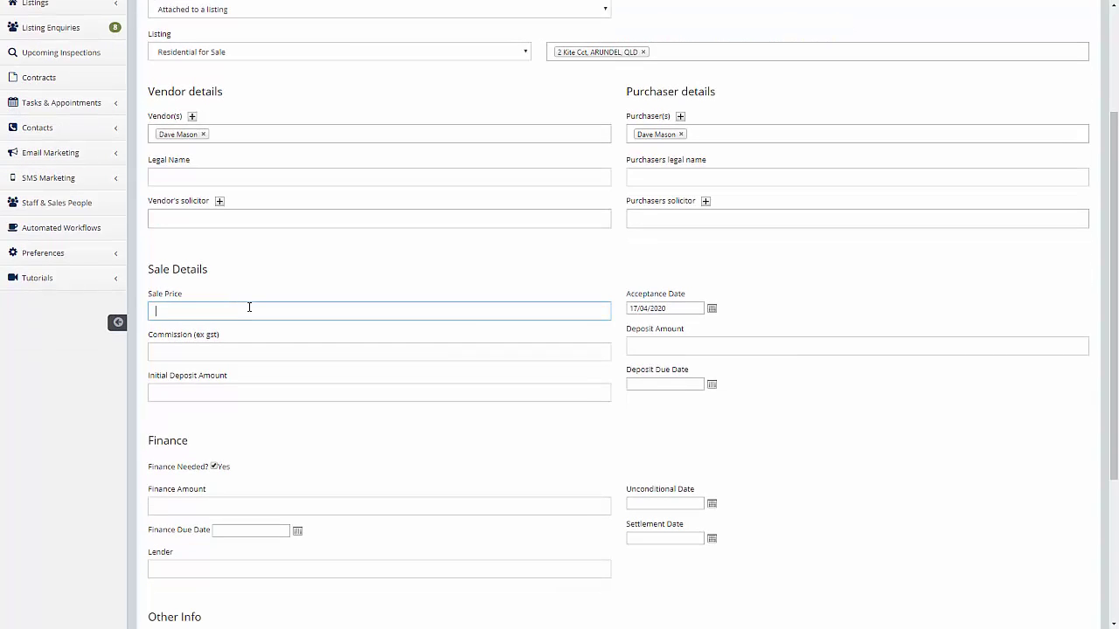
pyautogui.write('11000')
pyautogui.scroll(-2, 382, 370)
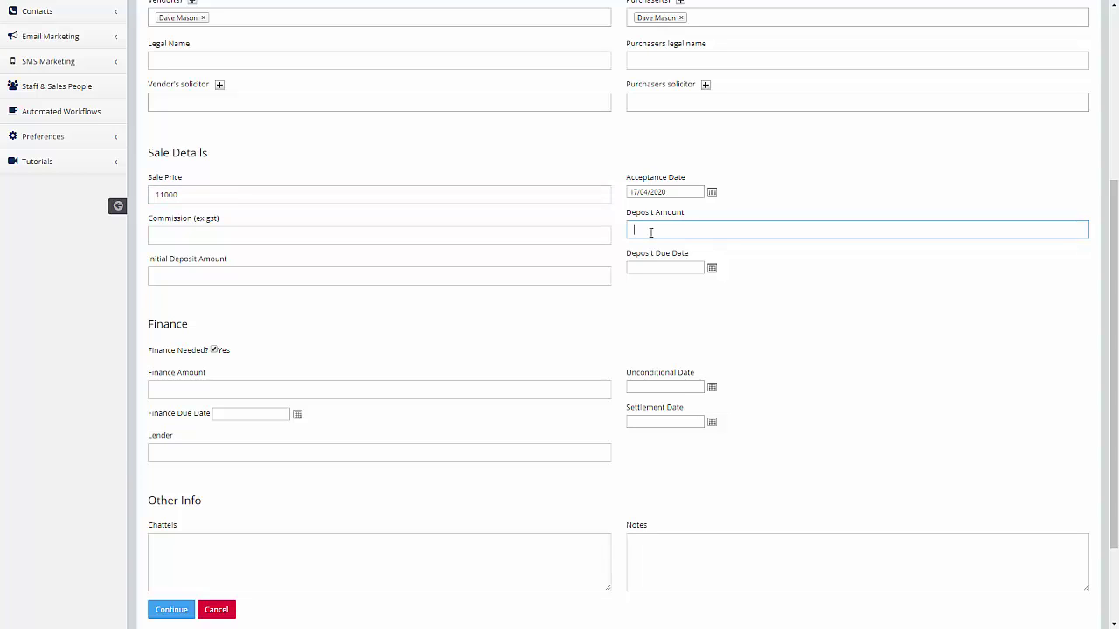
pyautogui.click(213, 276)
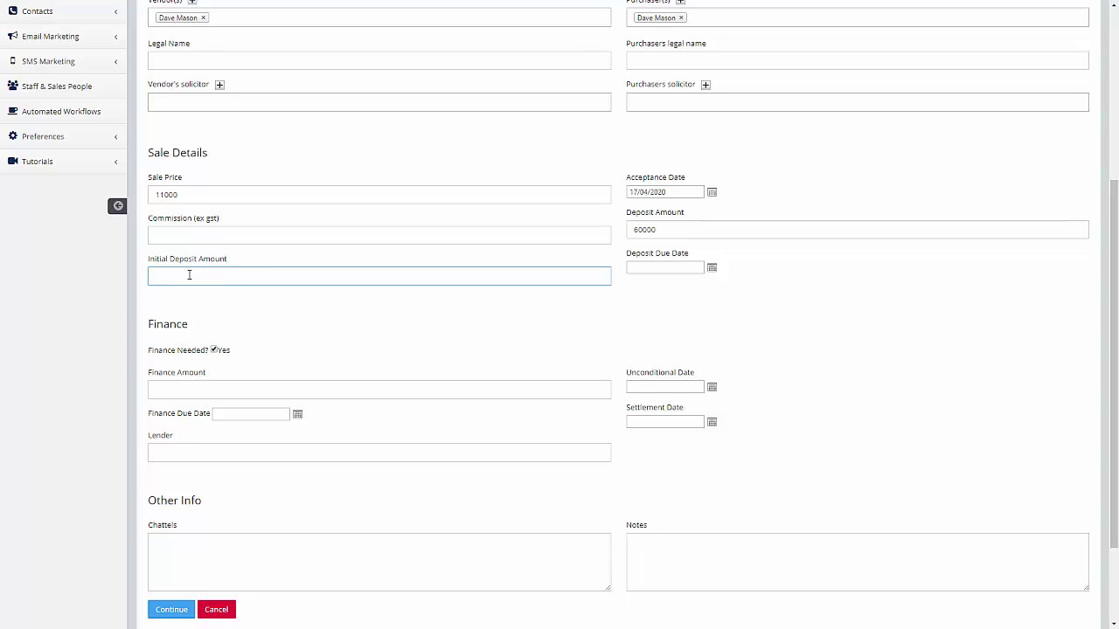
pyautogui.write('00')
# - Pick 17 April 2020 as the deposit due date from the calendar
pyautogui.click(712, 269)
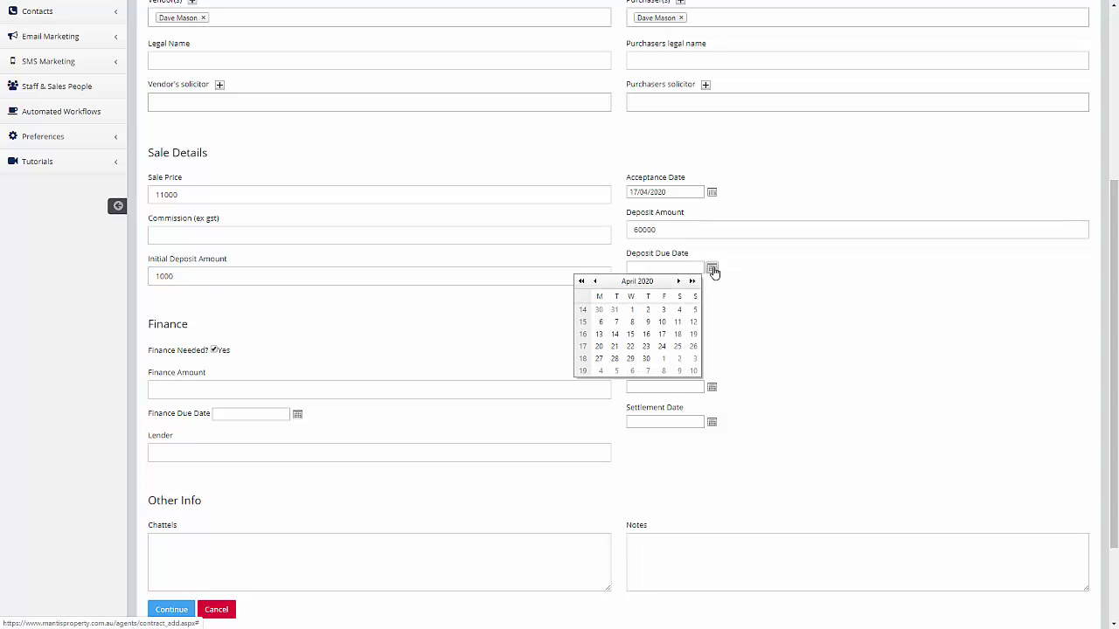
pyautogui.click(661, 334)
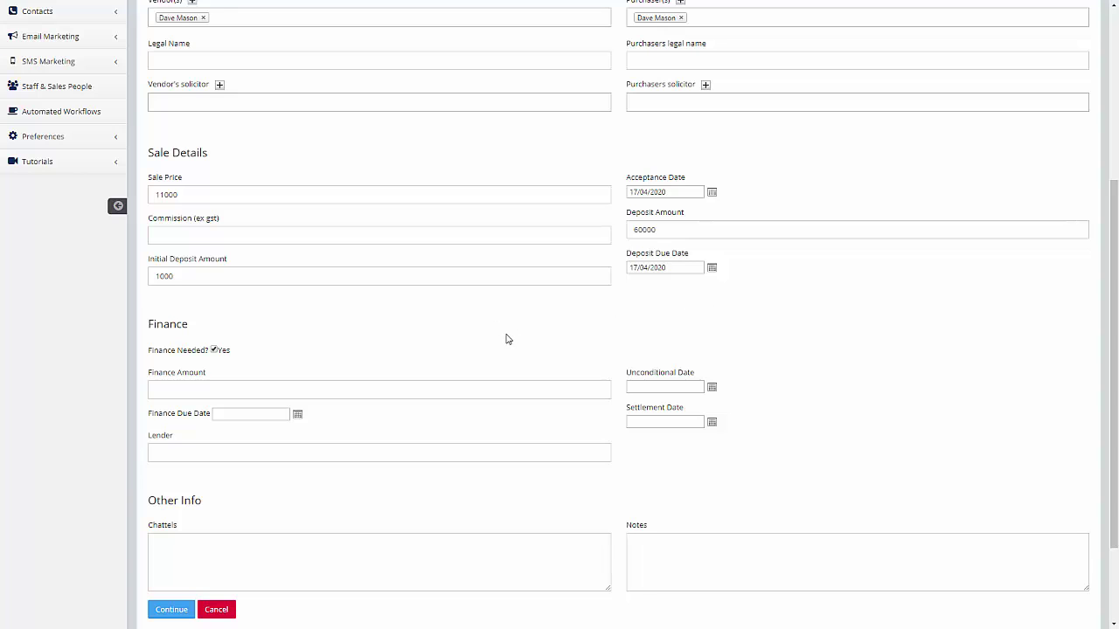
pyautogui.scroll(-1, 514, 331)
pyautogui.scroll(-2, 454, 239)
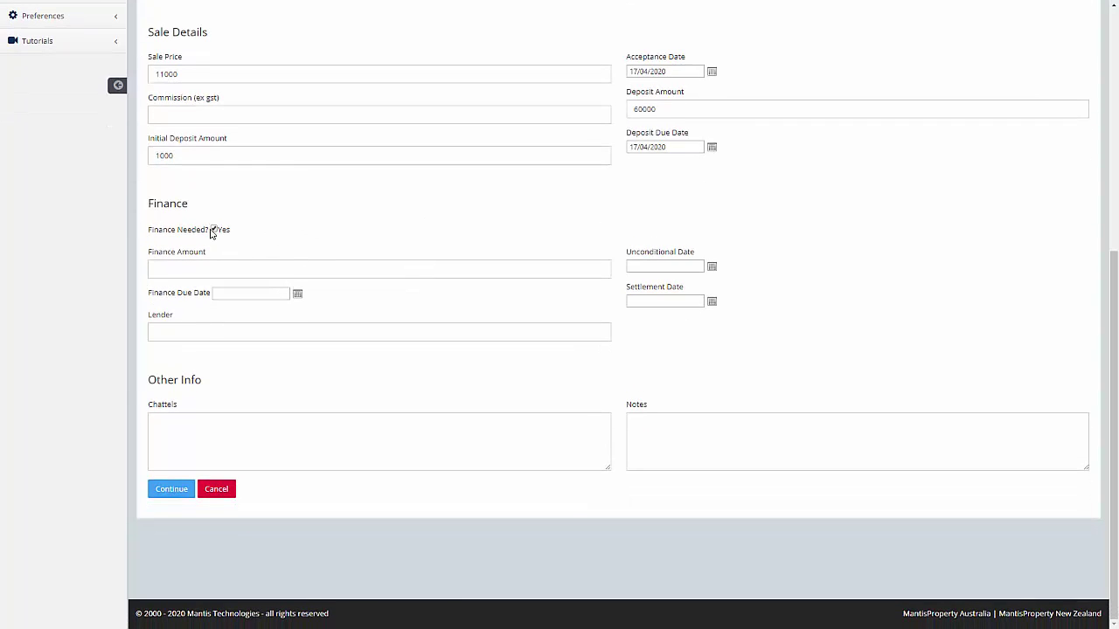
# - Leave finance amount and lender empty and save the new contract
pyautogui.click(175, 271)
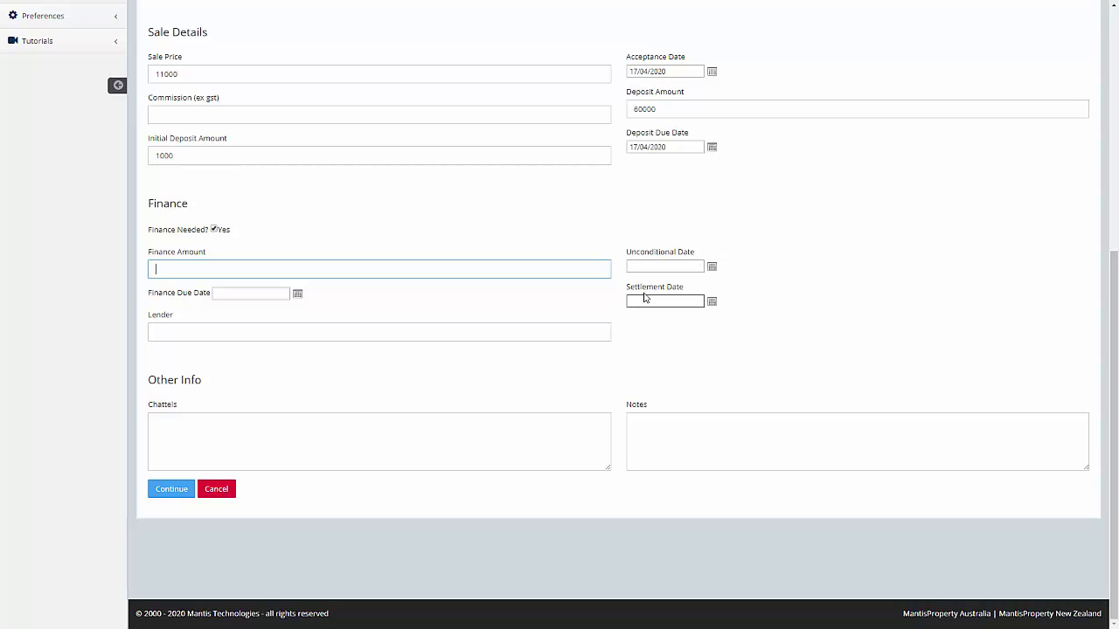
pyautogui.click(182, 334)
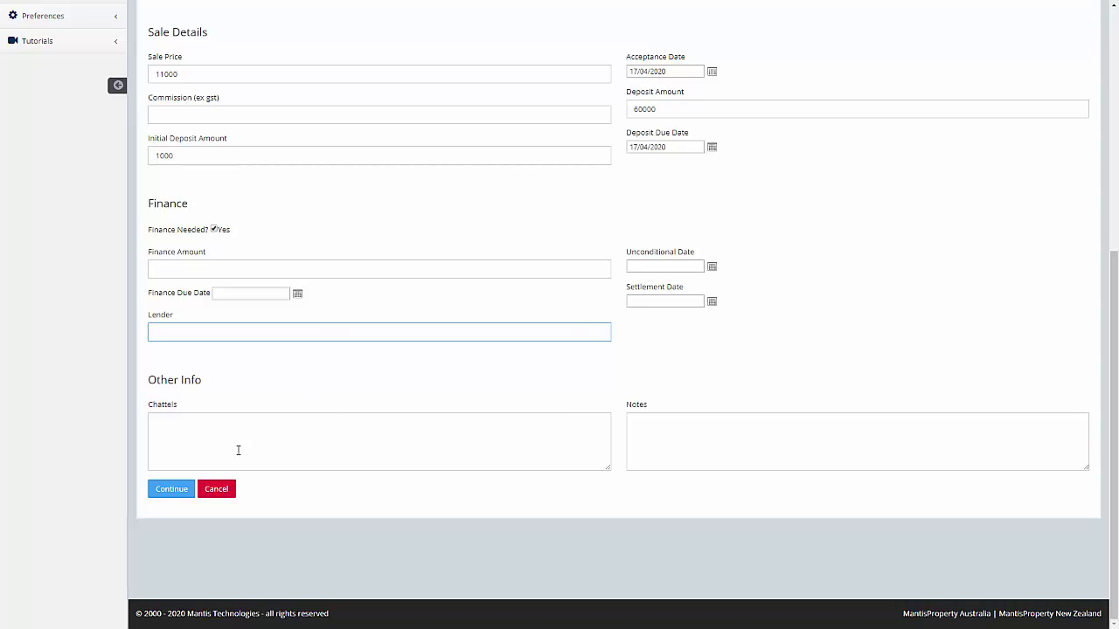
pyautogui.click(173, 490)
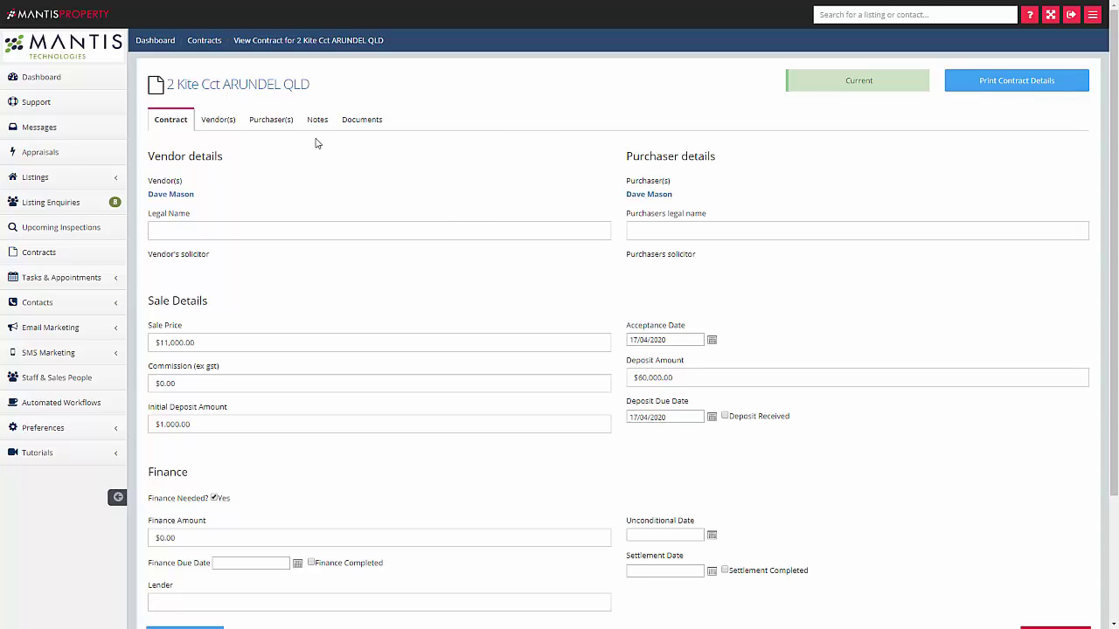
# - Review the Vendor(s), Purchaser(s), Notes and Documents tabs, then return to the Contracts list
pyautogui.click(214, 125)
pyautogui.click(266, 124)
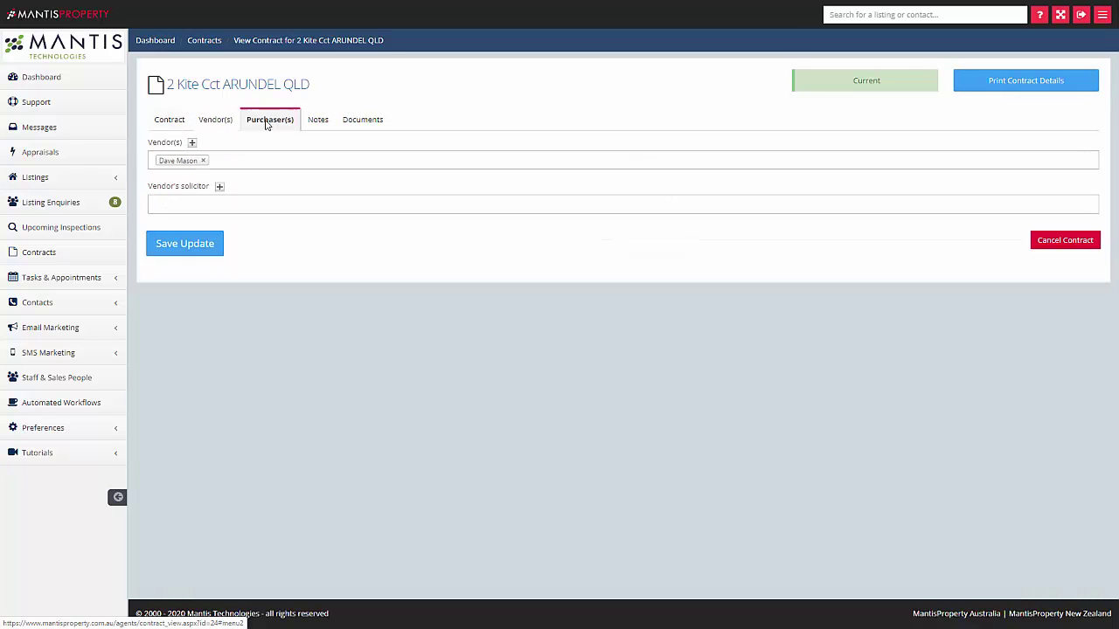
pyautogui.click(318, 128)
pyautogui.click(348, 127)
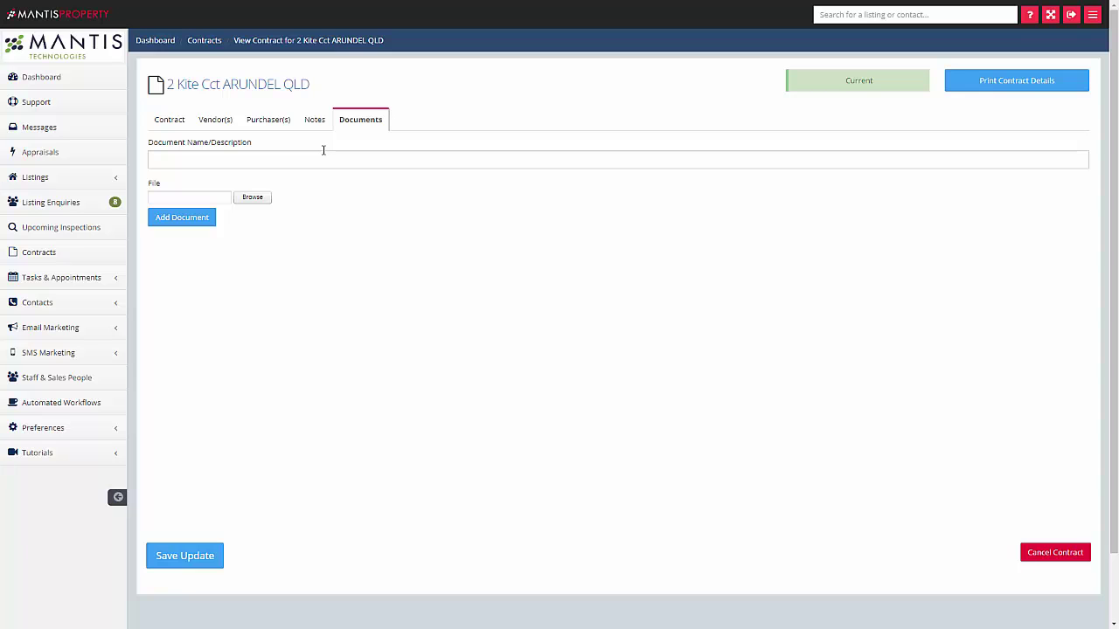
pyautogui.click(167, 120)
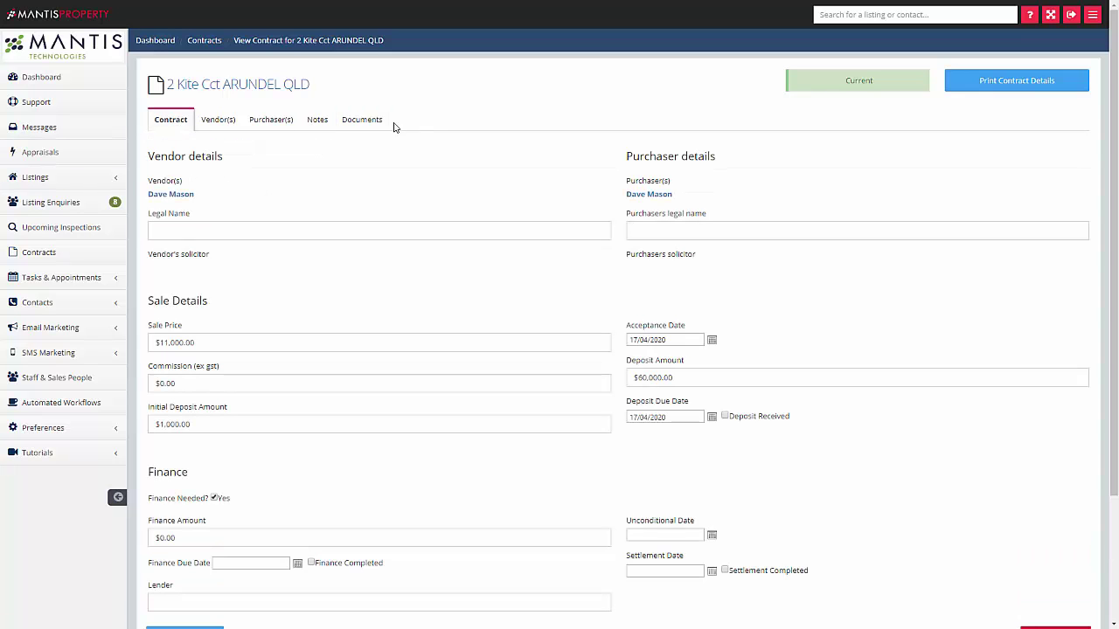
pyautogui.click(65, 259)
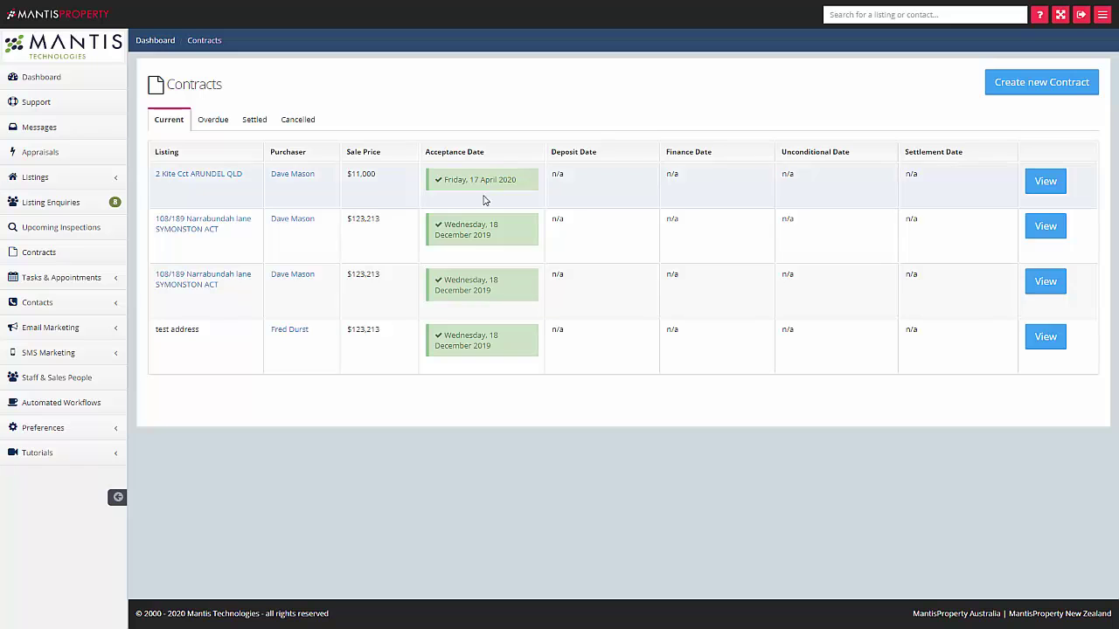
pyautogui.click(1054, 184)
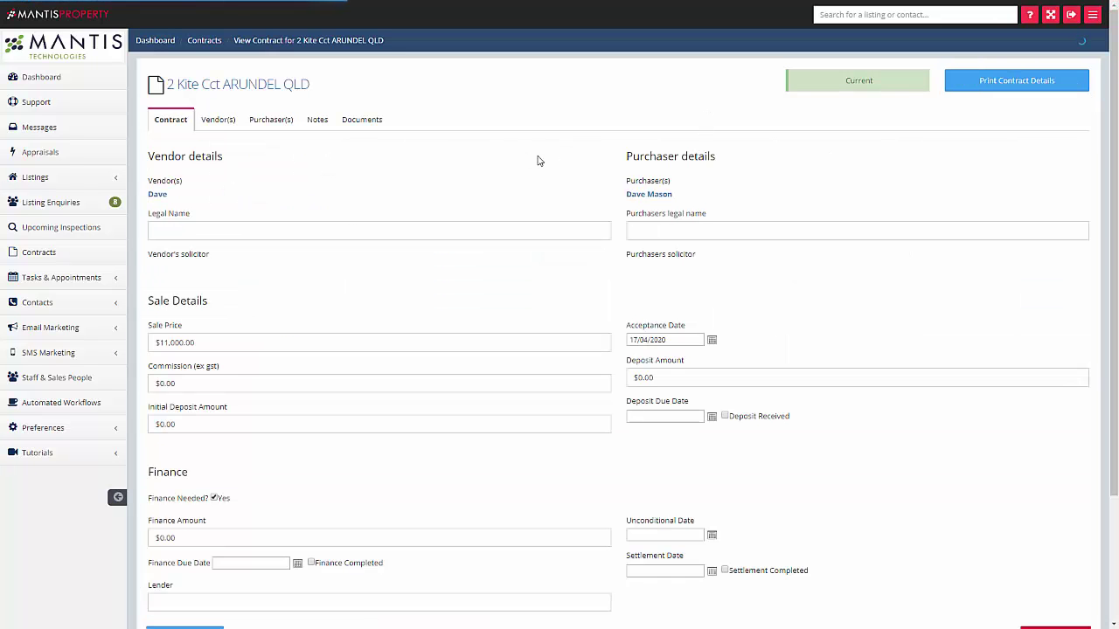
pyautogui.scroll(-3, 670, 212)
pyautogui.moveTo(669, 212); pyautogui.dragTo(558, 221)
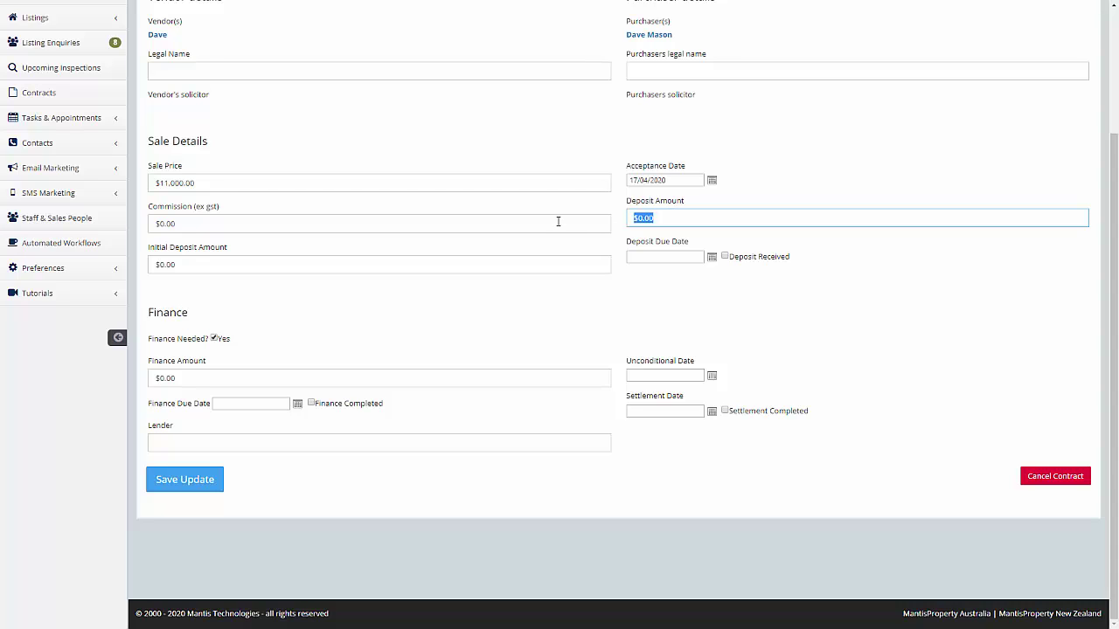
pyautogui.write('60000')
pyautogui.click(711, 257)
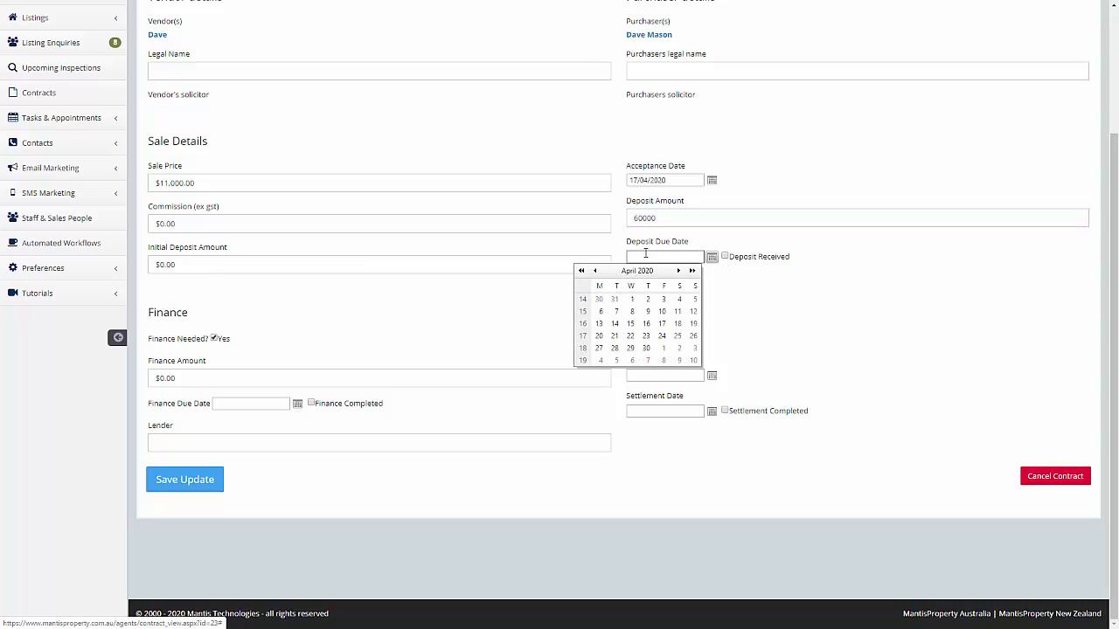
pyautogui.click(662, 337)
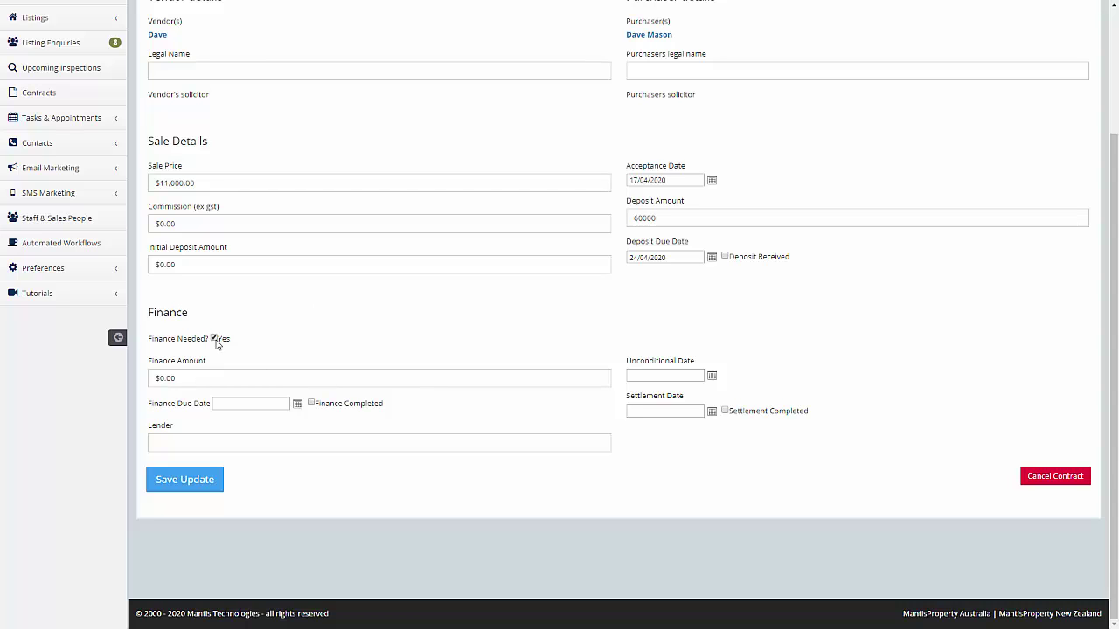
# - Set finance amount 50000, unconditional date 24/04/2020, settlement date 29/05/2020, and save the update
pyautogui.click(195, 376)
pyautogui.write('5')
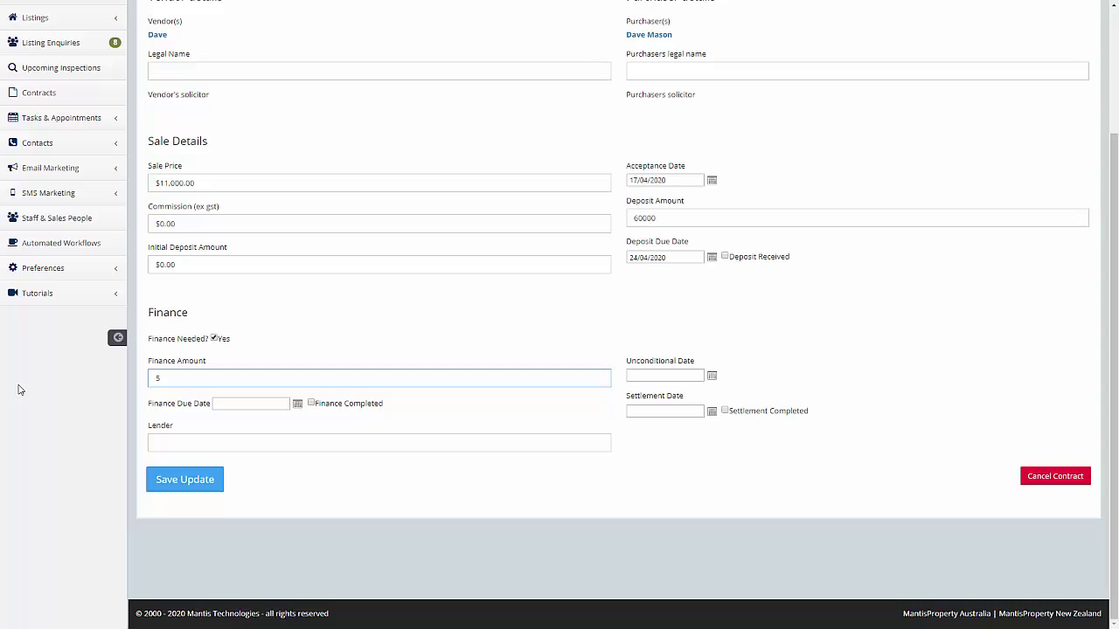
pyautogui.write('0000')
pyautogui.click(713, 377)
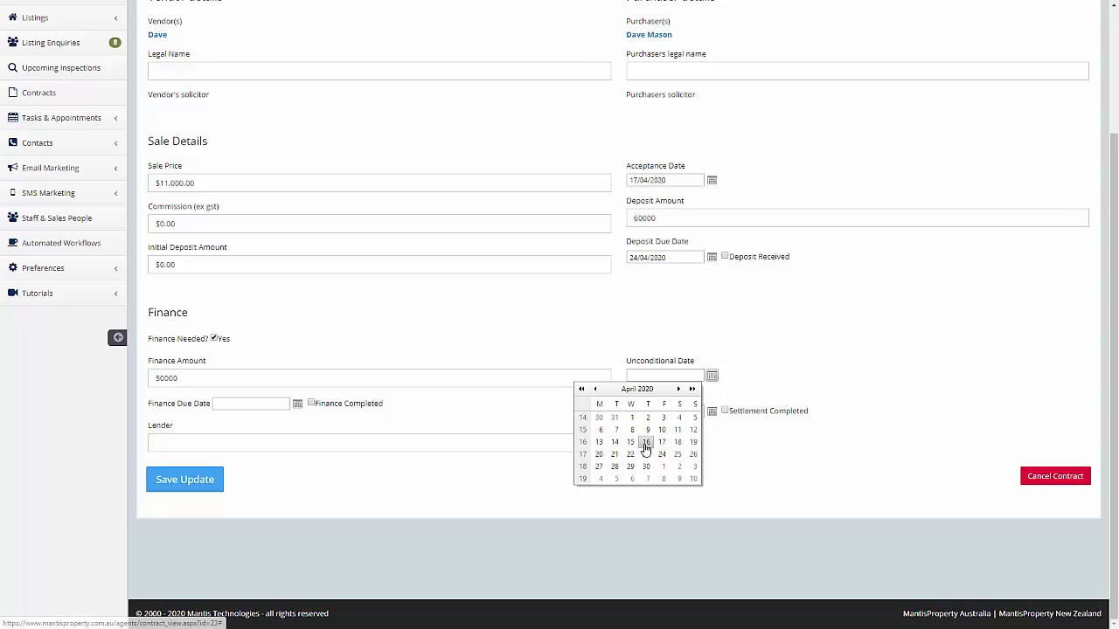
pyautogui.click(662, 455)
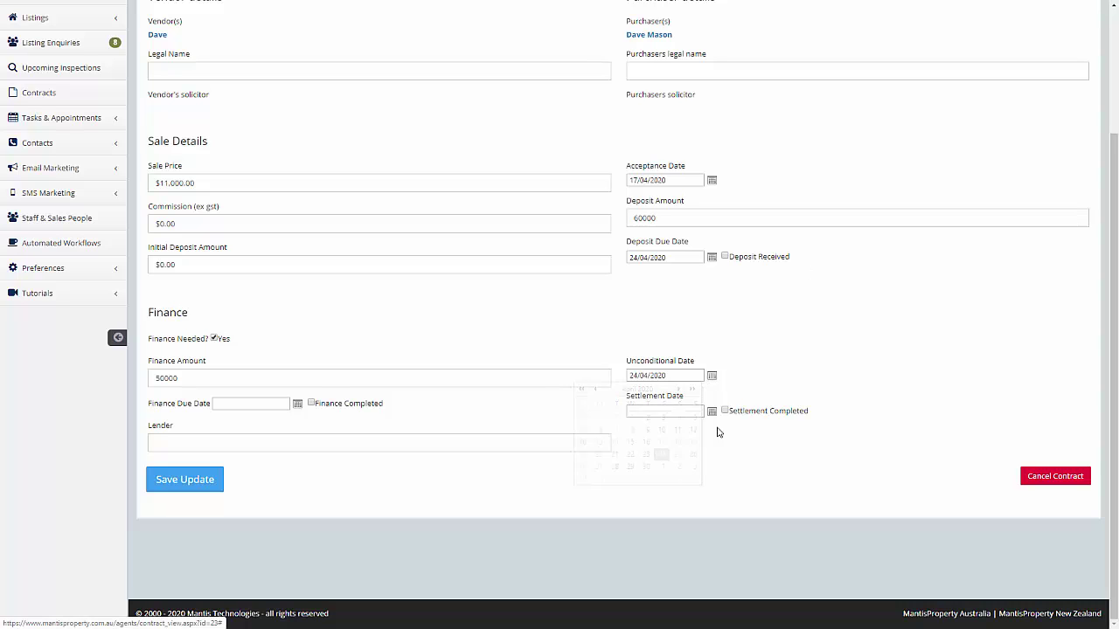
pyautogui.click(689, 407)
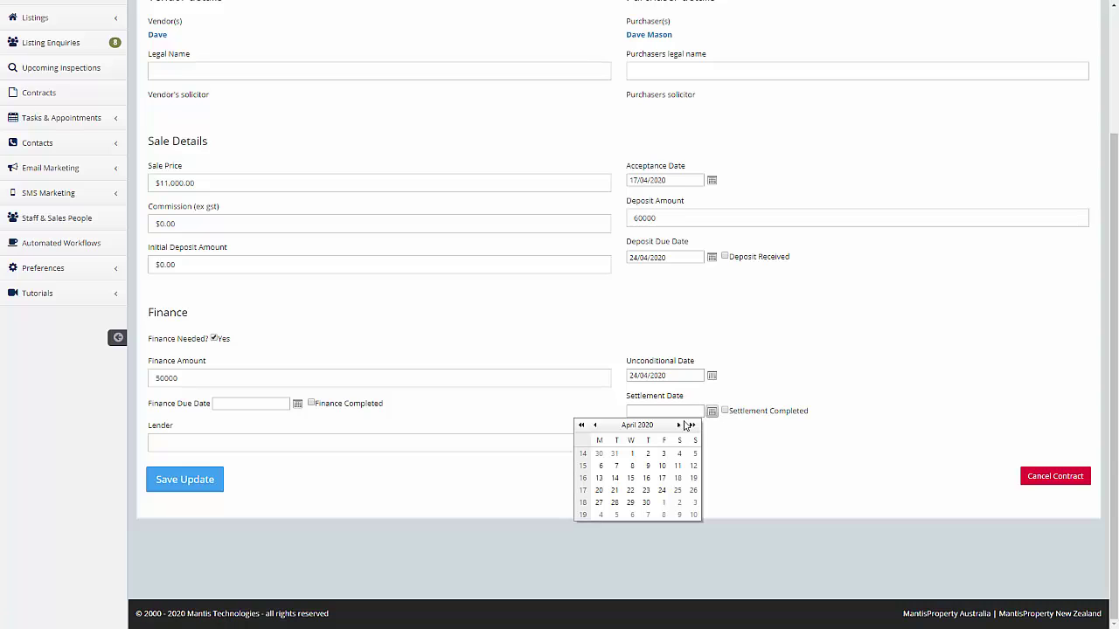
pyautogui.click(678, 426)
pyautogui.click(662, 502)
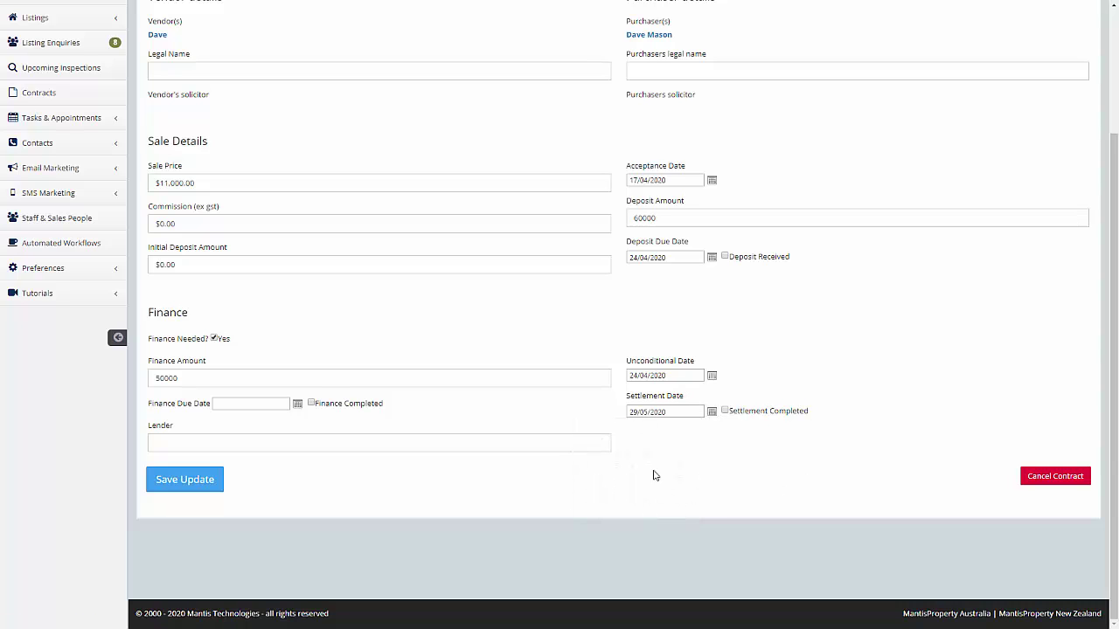
pyautogui.click(200, 486)
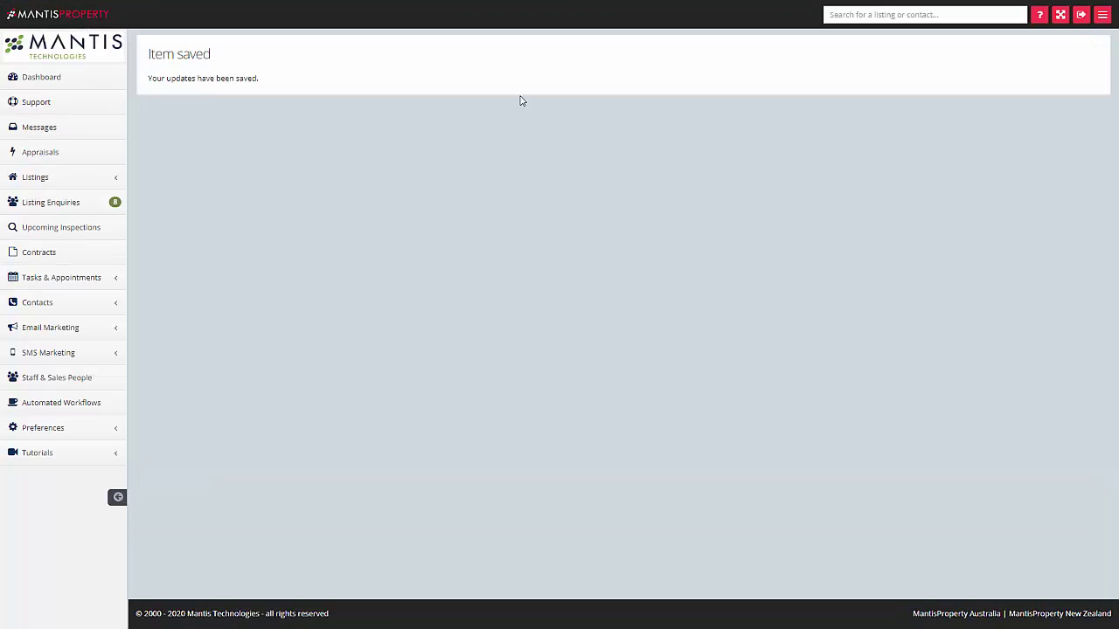
# - Return to the list of current contracts
pyautogui.click(28, 261)
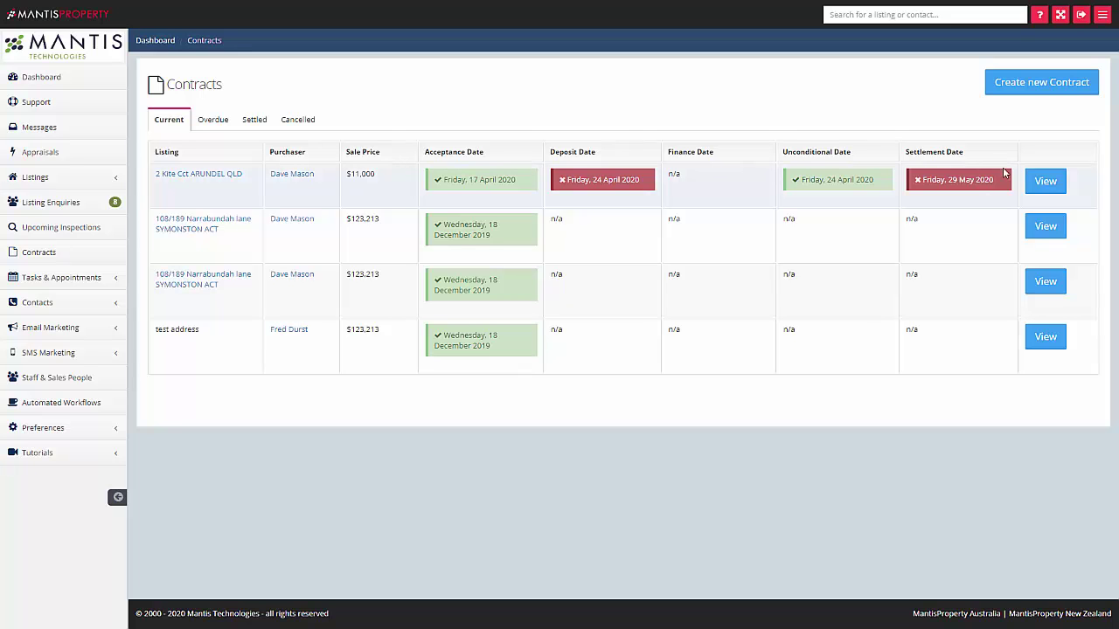
pyautogui.click(1047, 183)
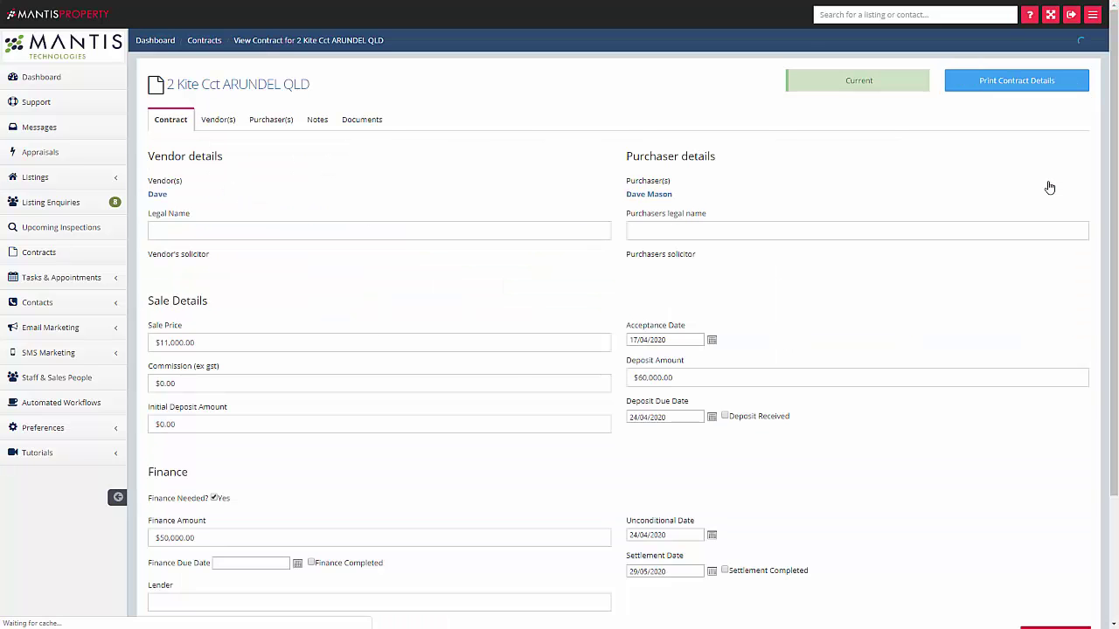
pyautogui.scroll(-1, 547, 226)
pyautogui.scroll(-2, 547, 226)
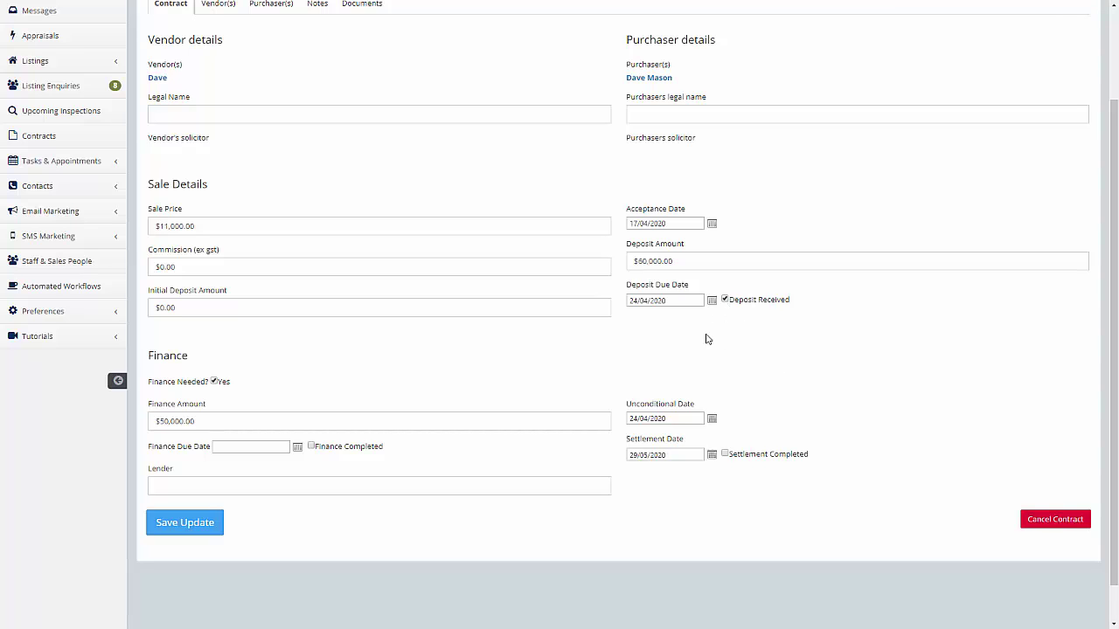
pyautogui.click(186, 530)
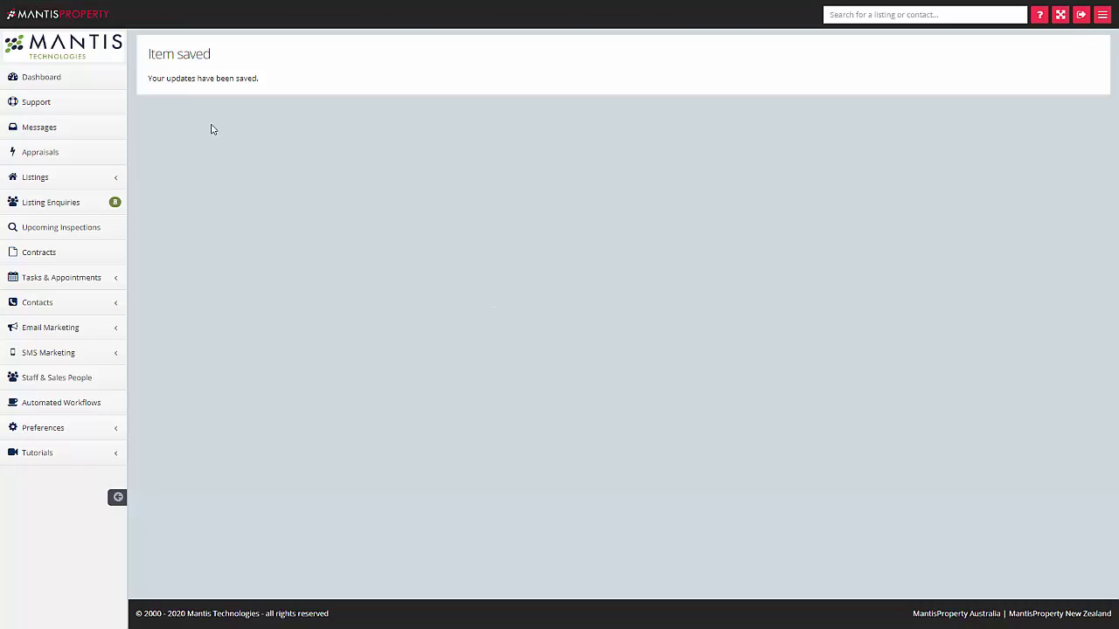
pyautogui.click(70, 252)
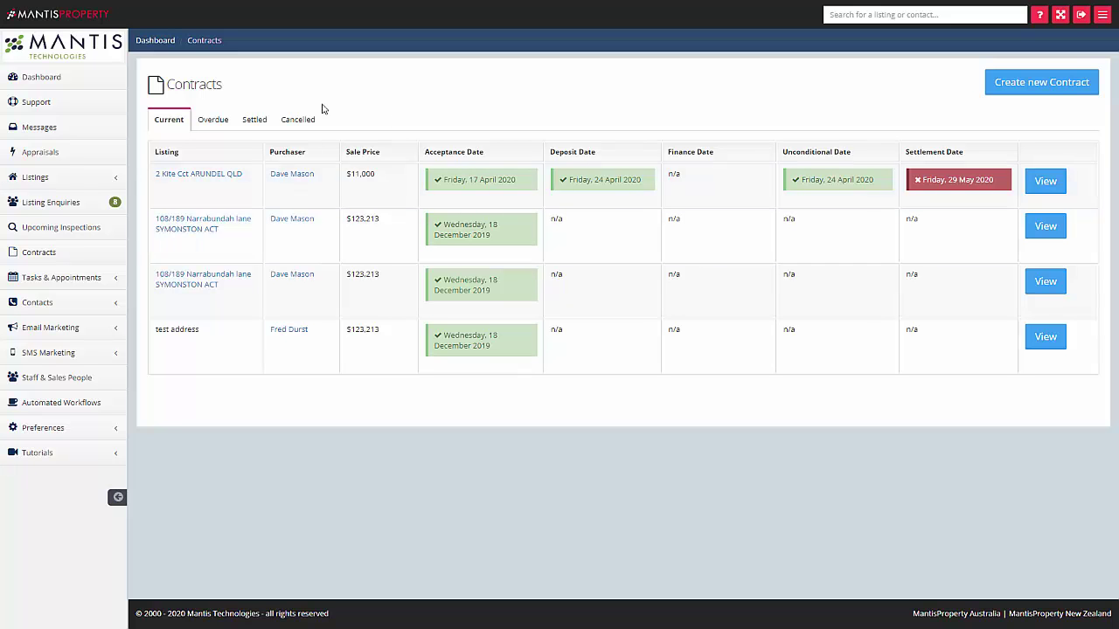
pyautogui.click(207, 121)
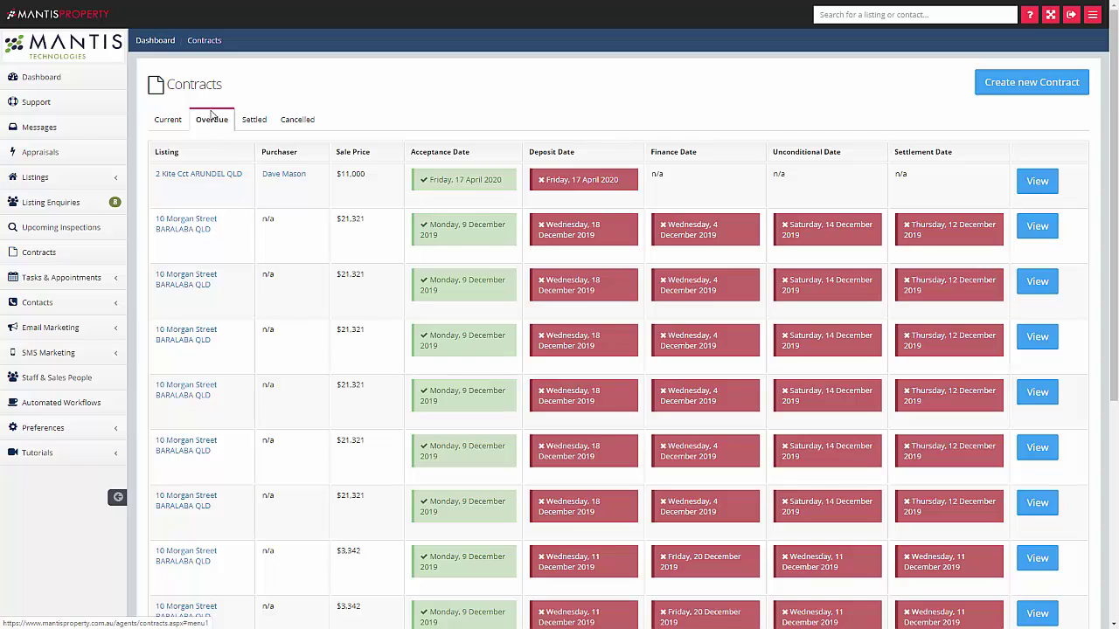
pyautogui.click(174, 121)
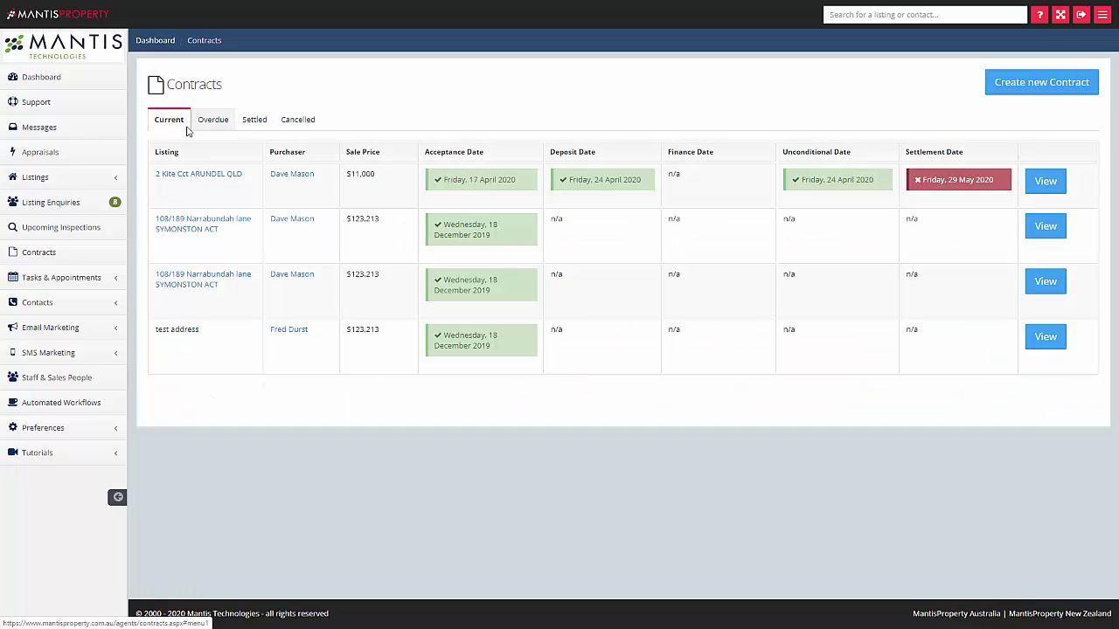
pyautogui.click(253, 120)
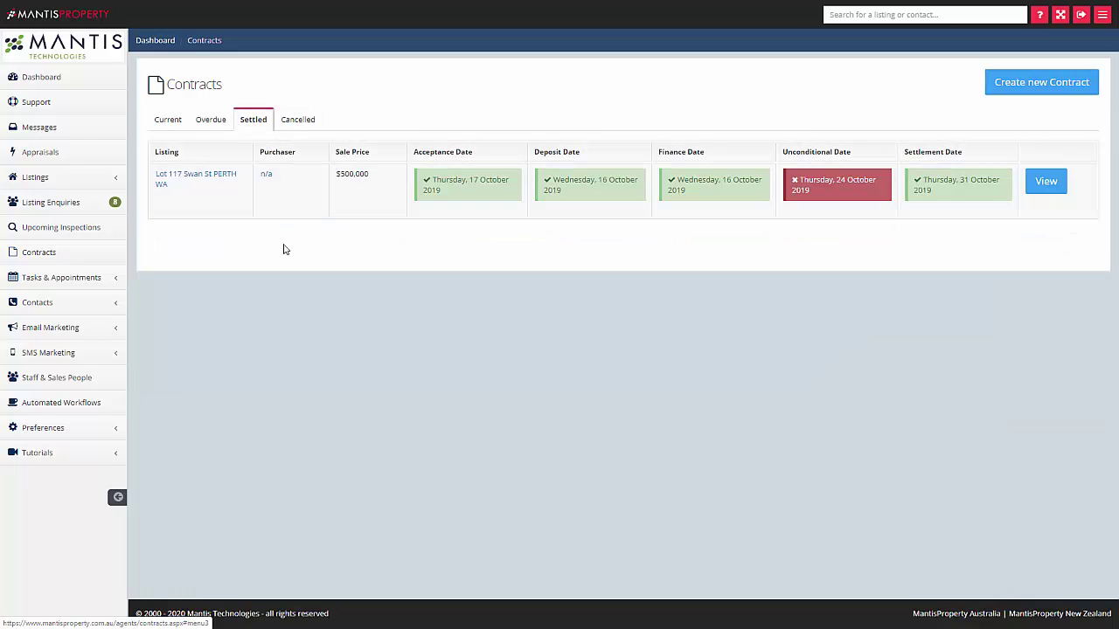
pyautogui.click(286, 118)
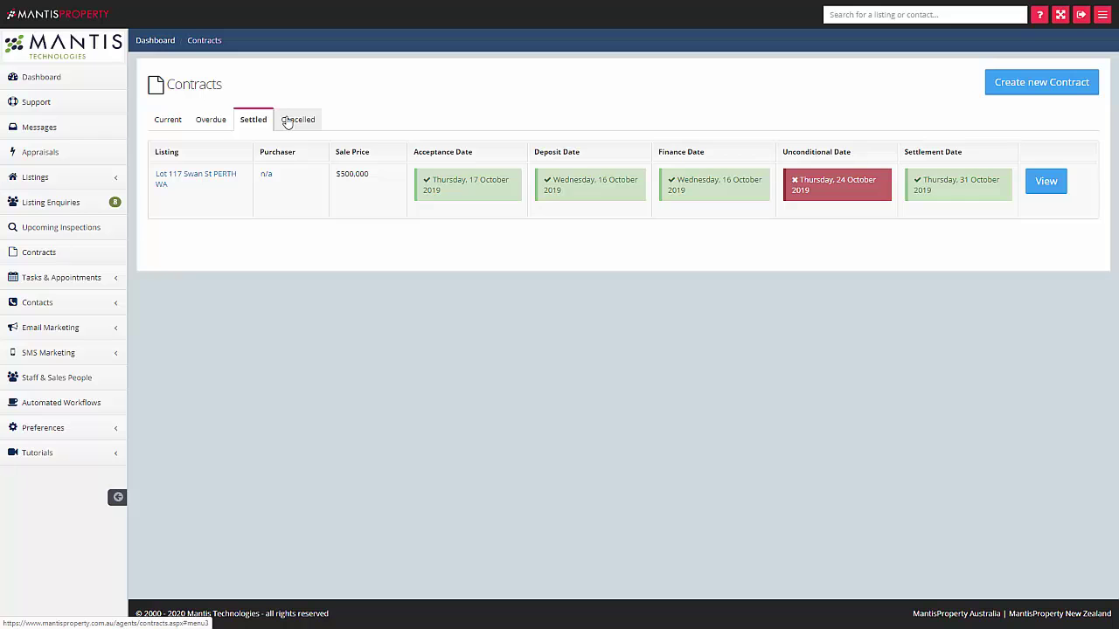
pyautogui.click(169, 124)
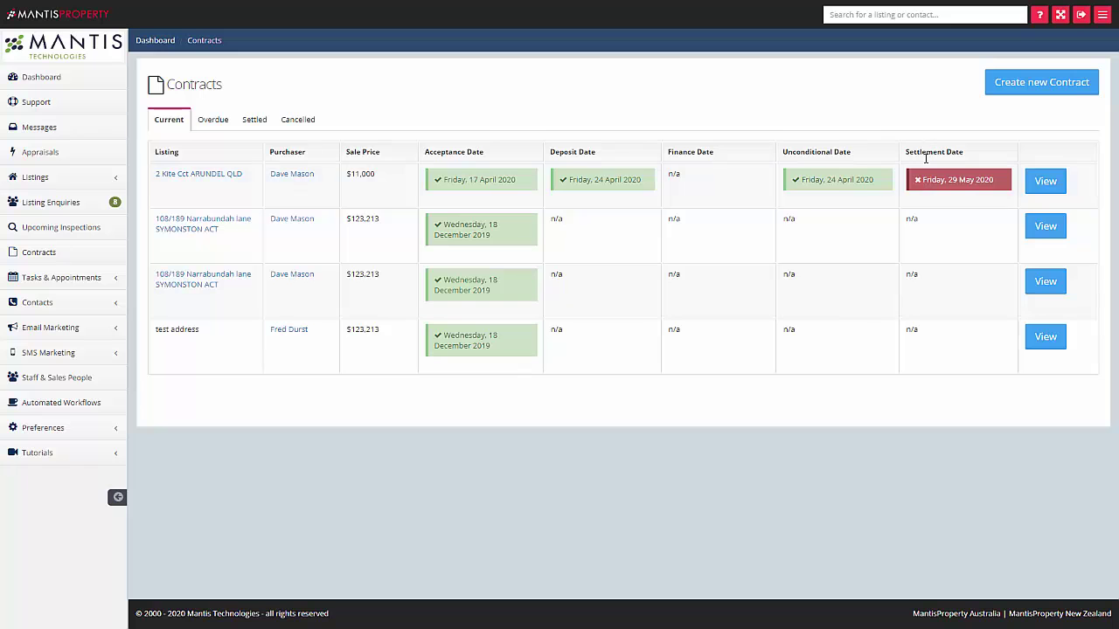
pyautogui.click(1043, 184)
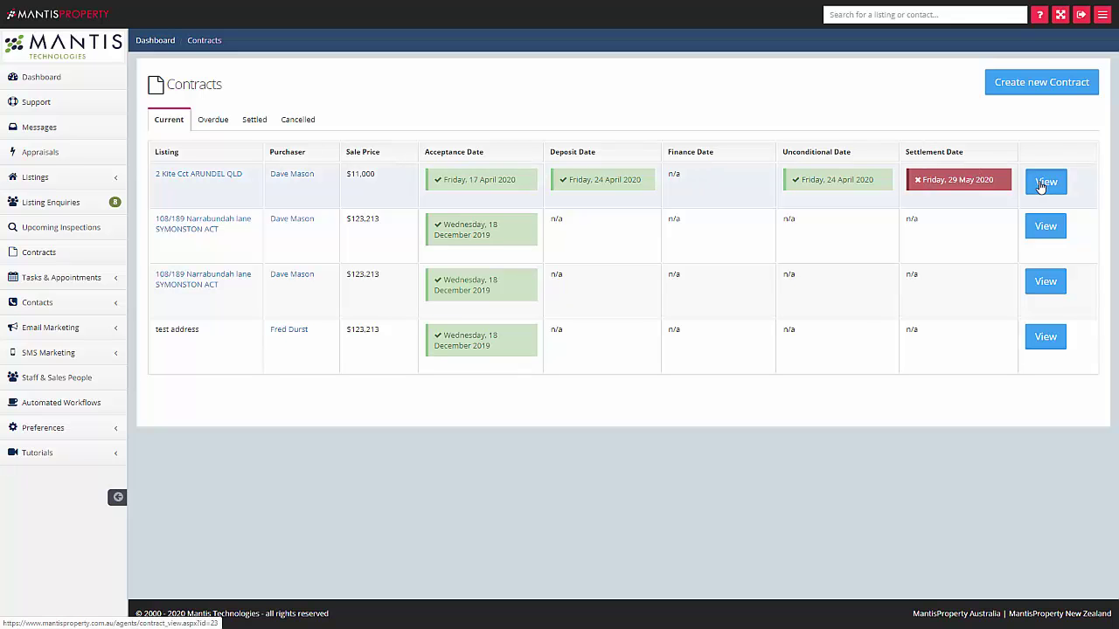
pyautogui.scroll(-3, 913, 249)
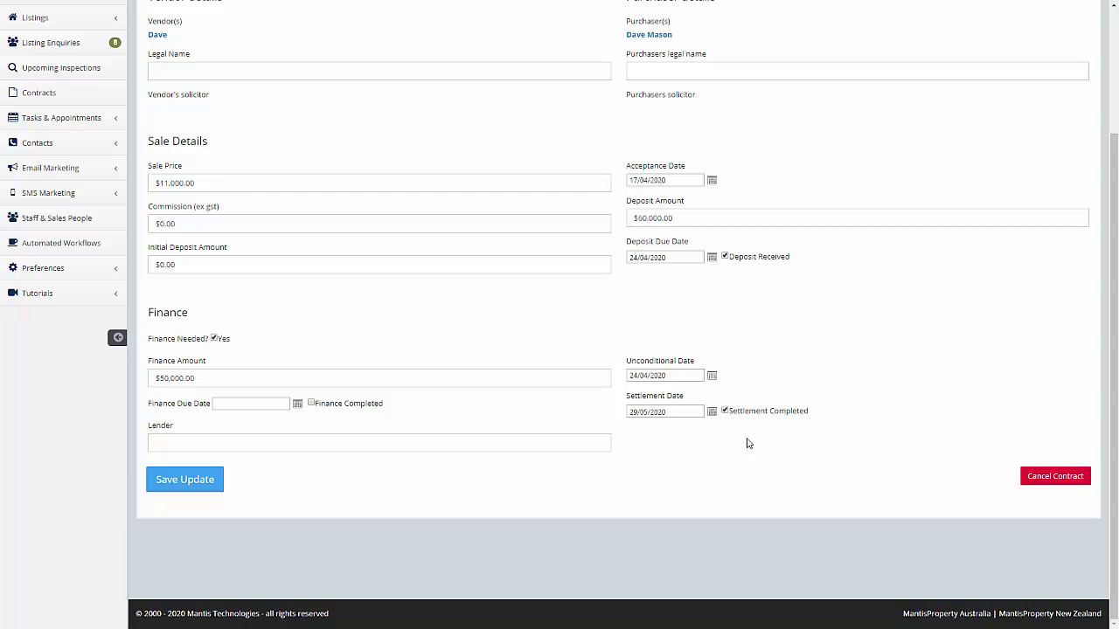
pyautogui.click(200, 484)
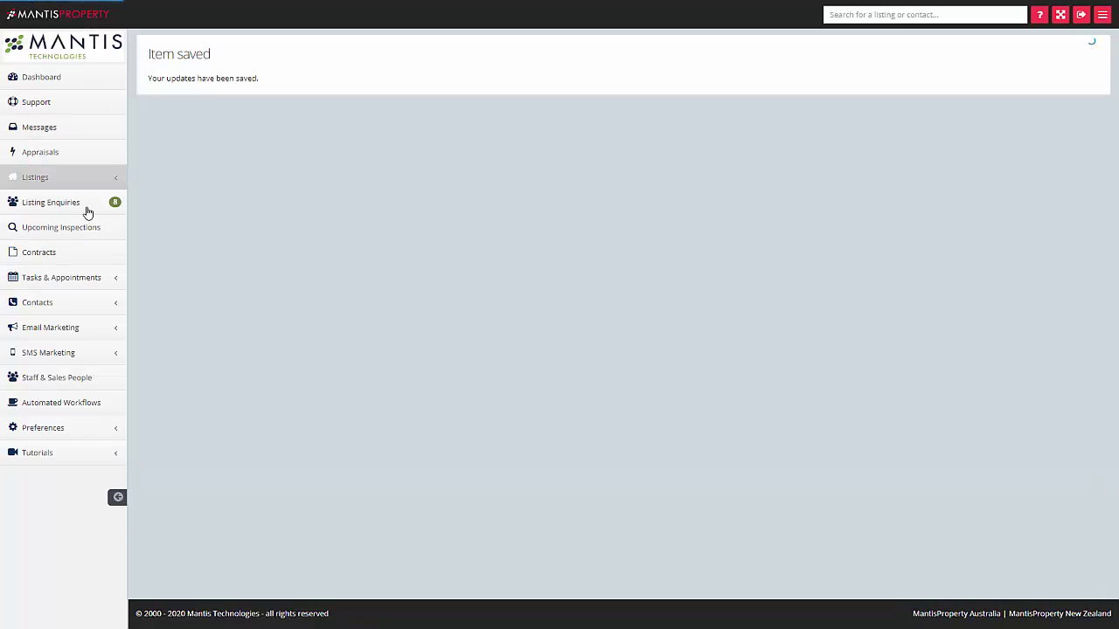
pyautogui.click(65, 253)
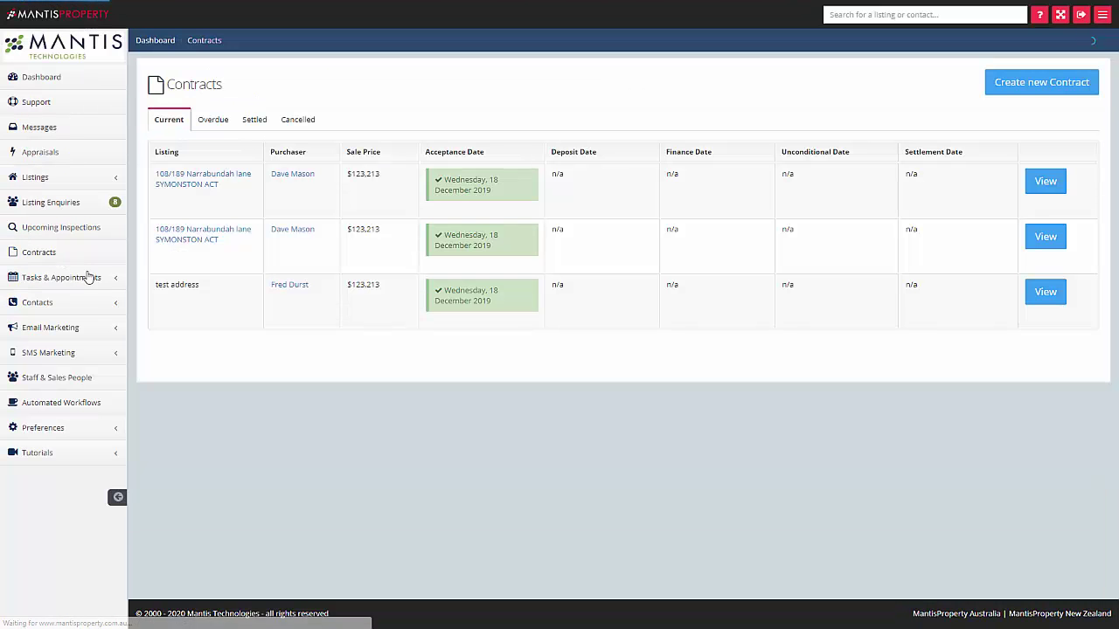
pyautogui.click(253, 121)
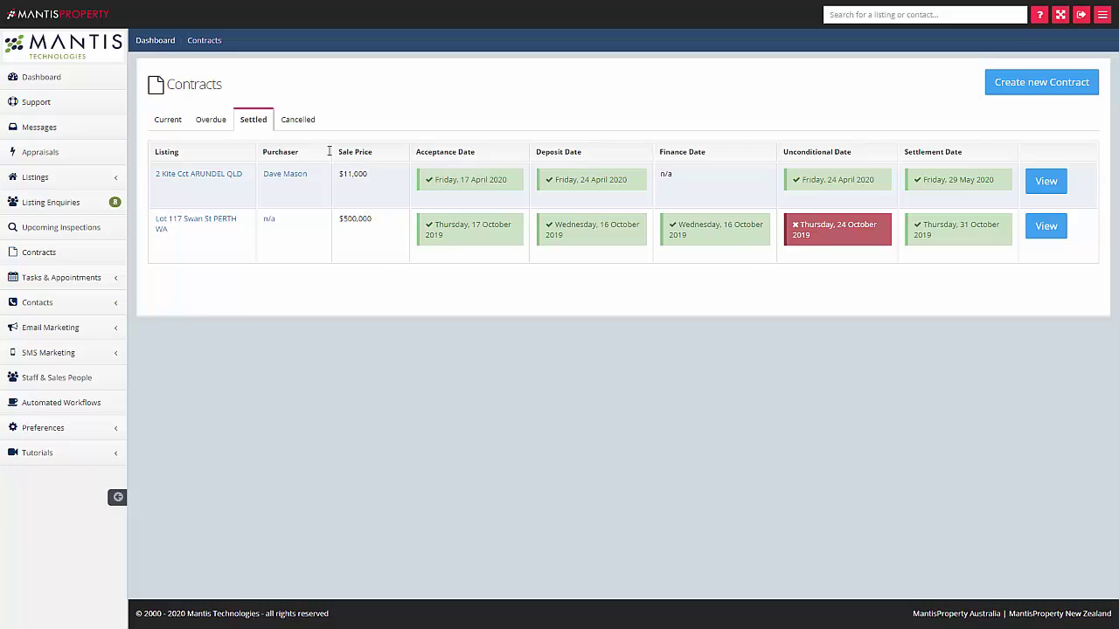
pyautogui.click(166, 121)
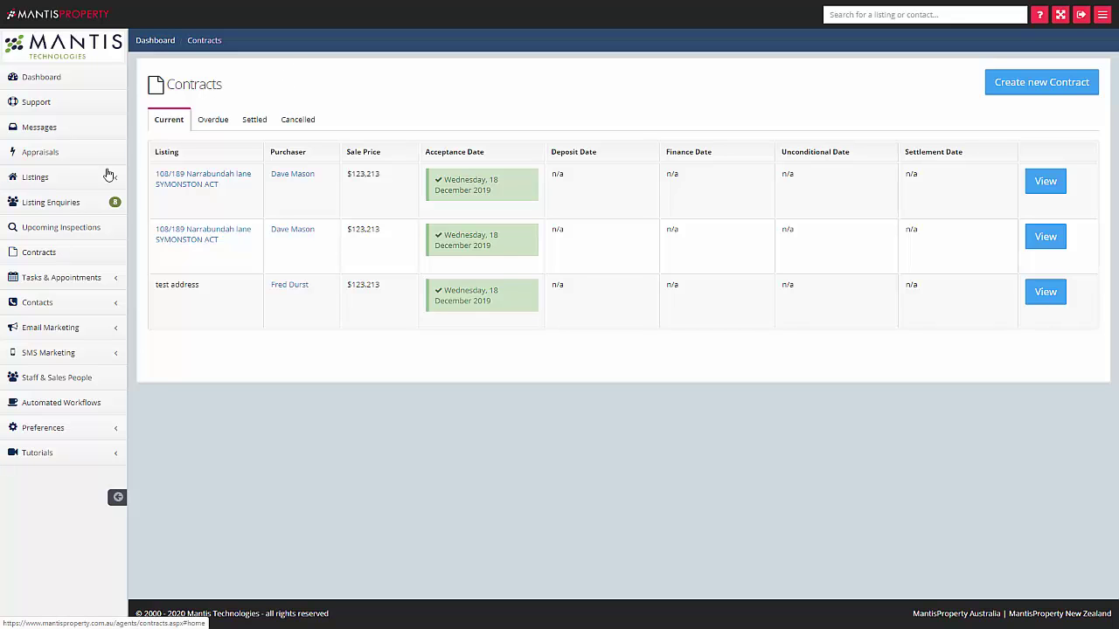
pyautogui.click(67, 187)
pyautogui.click(97, 209)
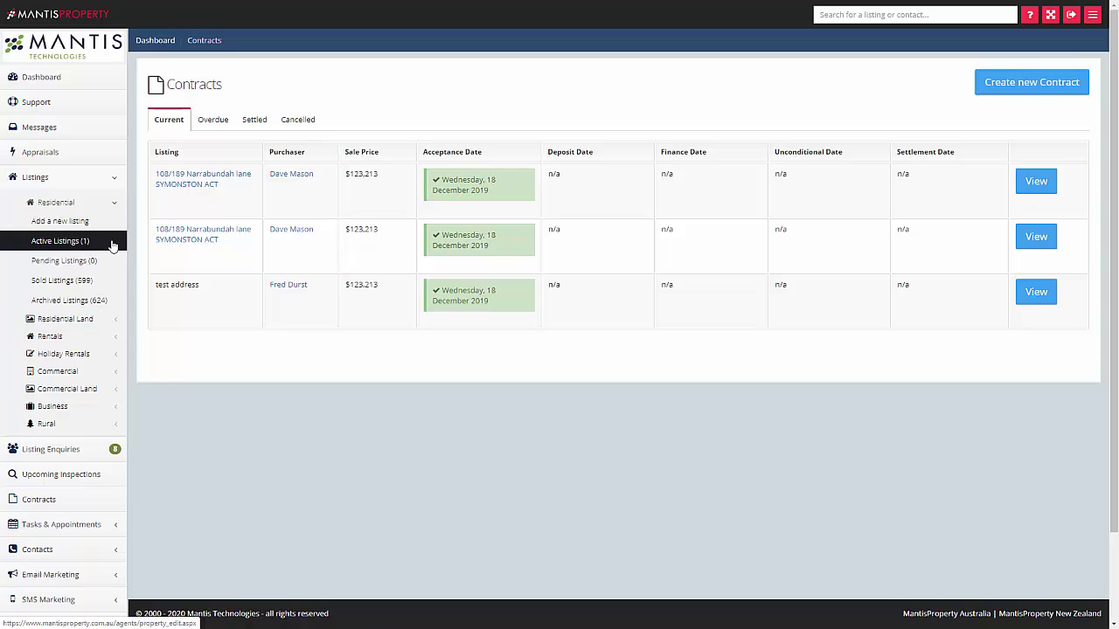
pyautogui.click(113, 244)
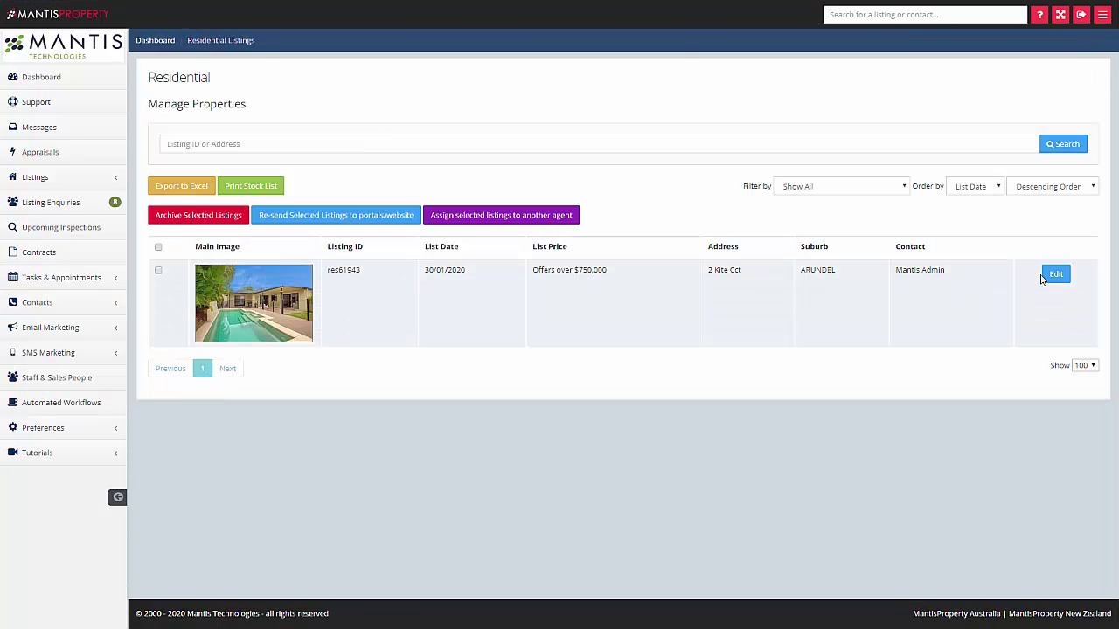
pyautogui.click(1054, 282)
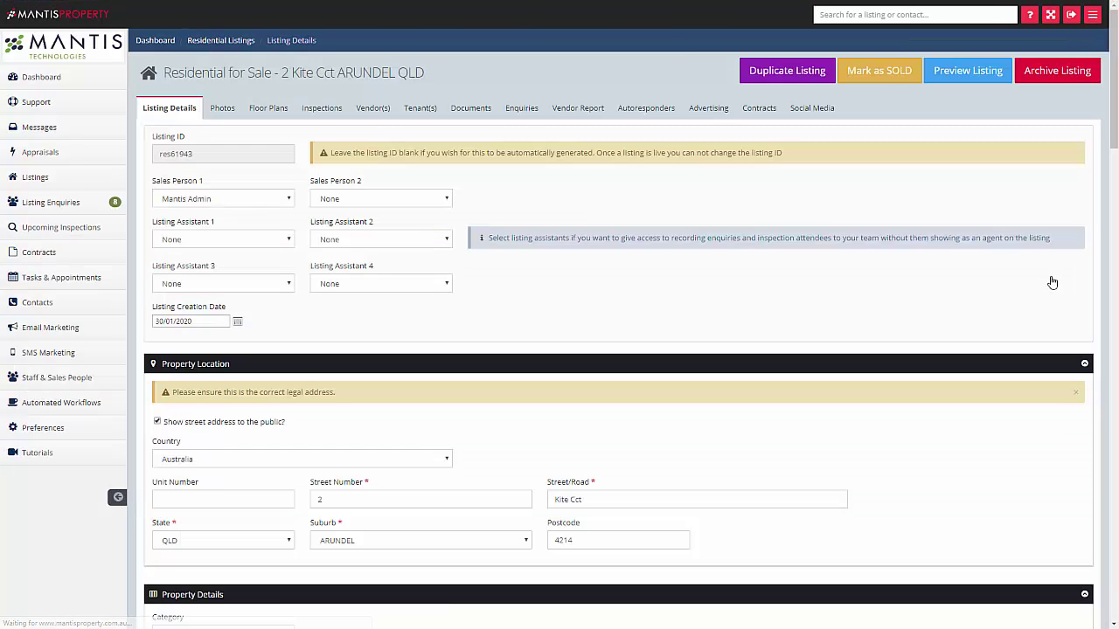
pyautogui.click(759, 109)
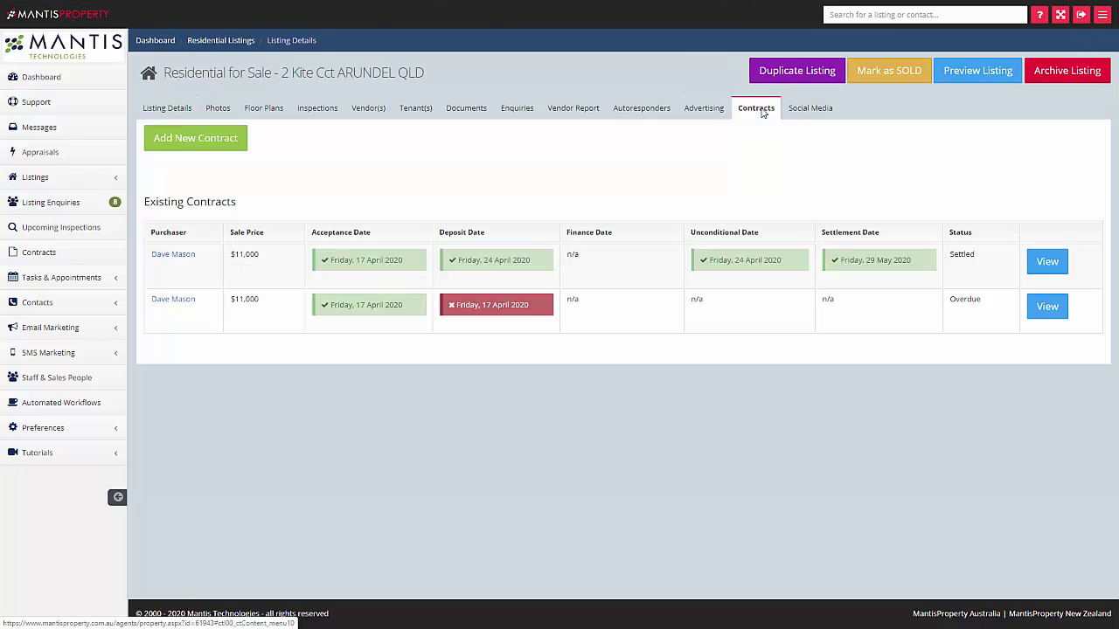